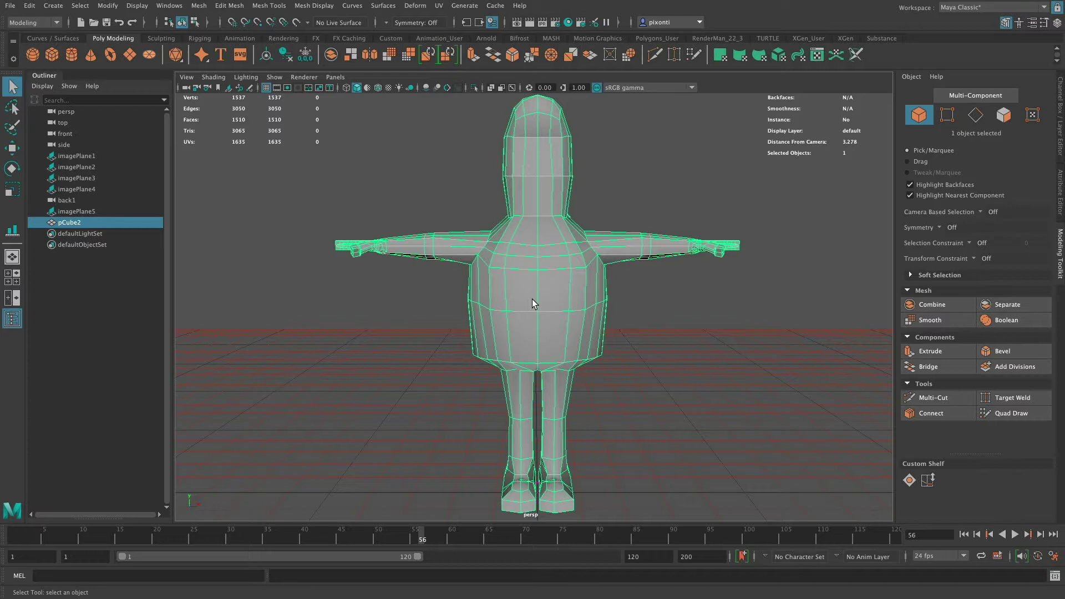
Set modeling symmetry to Object X and select a mirrored vertex pair on the character
{"action": "left_click", "coordinate": [940, 227]}
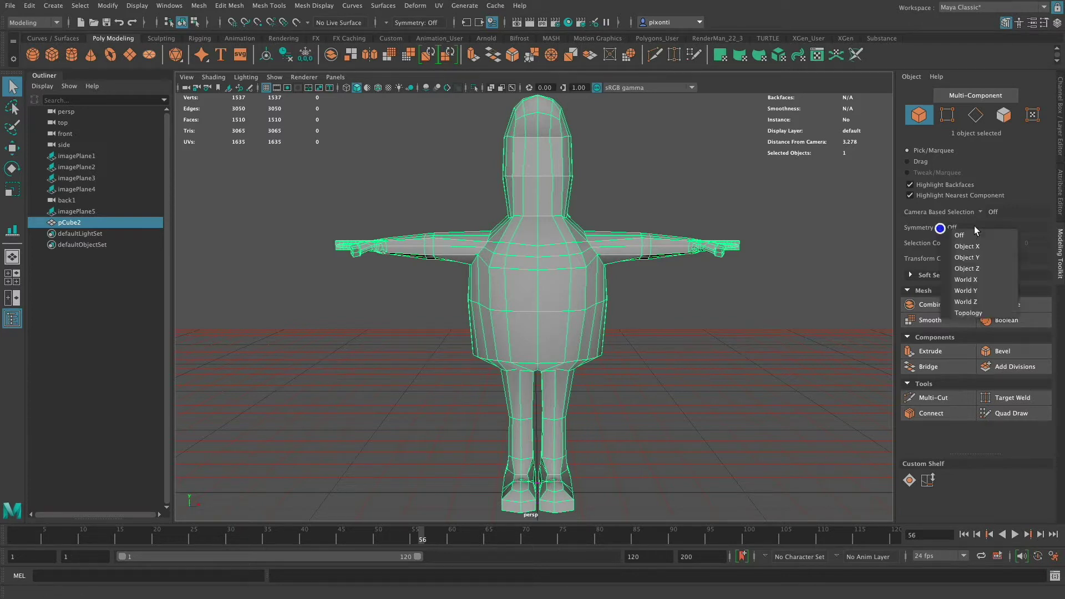
{"action": "left_click", "coordinate": [982, 243]}
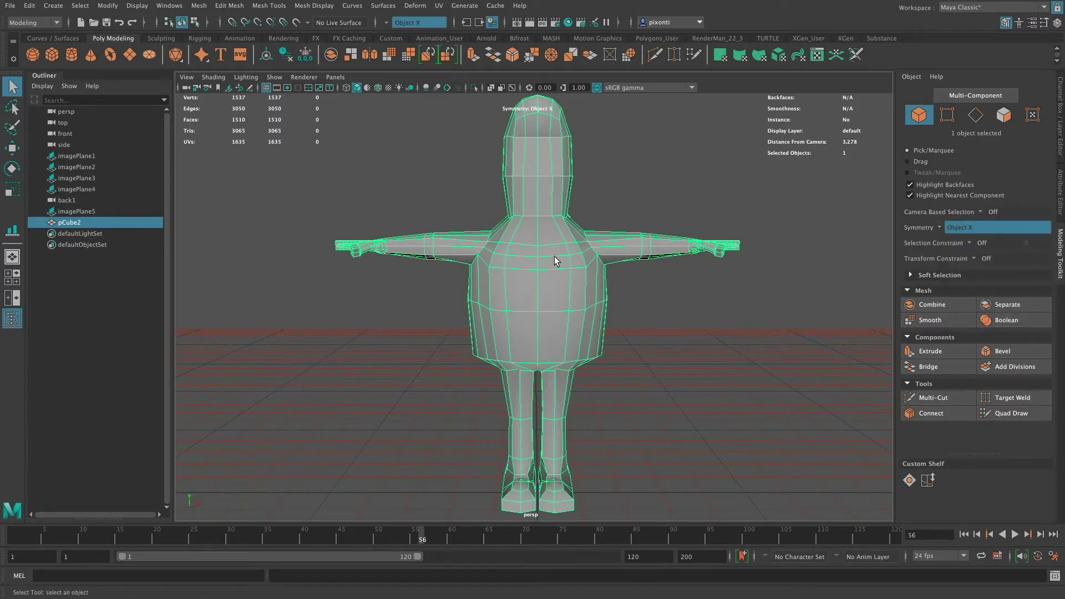
{"action": "mouse_move", "coordinate": [568, 248]}
{"action": "right_mouse_down"}
{"action": "mouse_move", "coordinate": [546, 247]}
{"action": "mouse_move", "coordinate": [563, 247]}
{"action": "right_mouse_up"}
{"action": "left_click", "coordinate": [566, 243]}
With the Move tool, select the centre chest vertex and another mirrored vertex from a front-left angle
{"action": "key", "text": "w"}
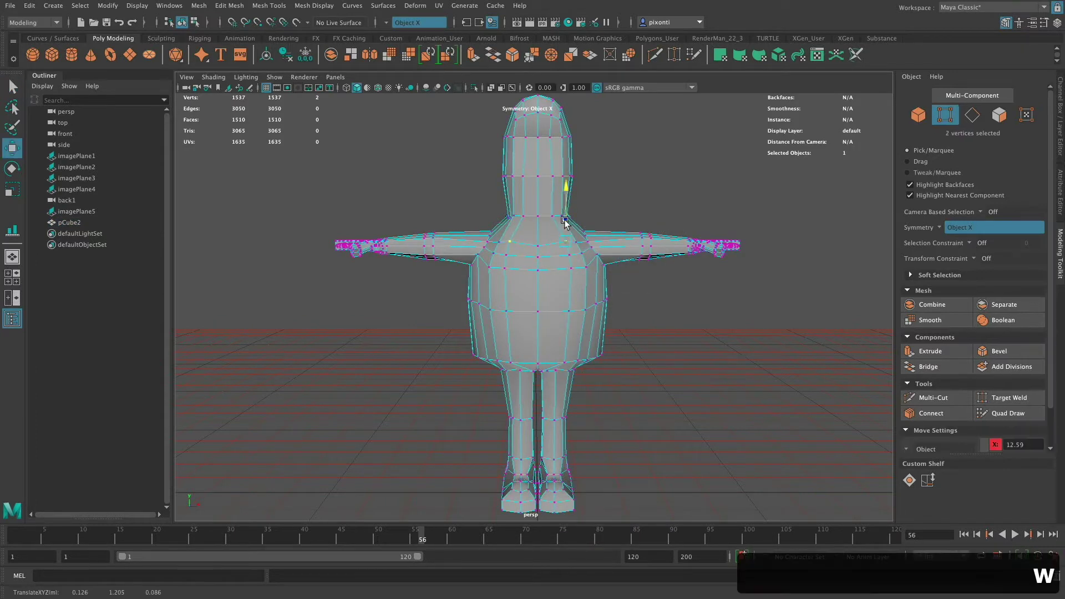
{"action": "left_click", "coordinate": [539, 245]}
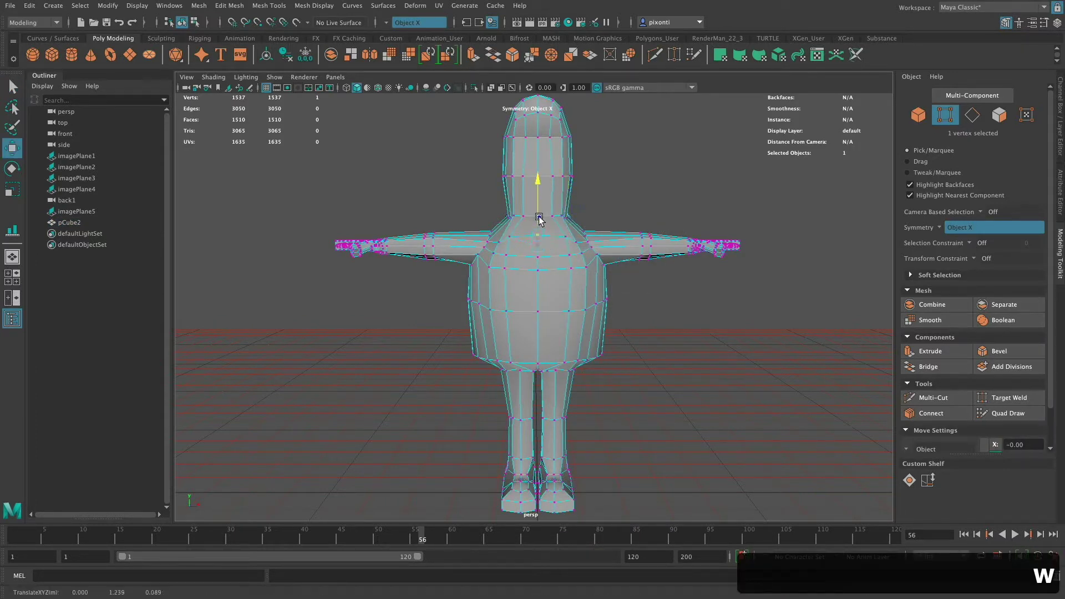
{"action": "left_click_drag", "start_coordinate": [537, 225], "coordinate": [518, 256], "text": "alt"}
{"action": "left_click", "coordinate": [552, 282]}
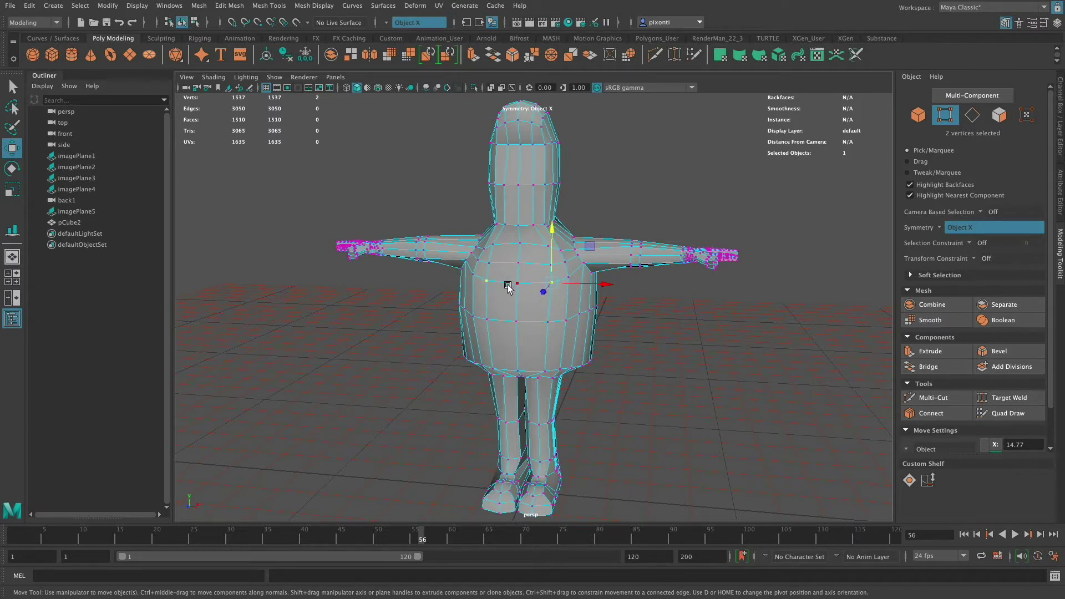
{"action": "left_click", "coordinate": [941, 227]}
Turn symmetry off and pull a single lower-torso vertex downward without a mirrored counterpart
{"action": "left_click", "coordinate": [966, 234]}
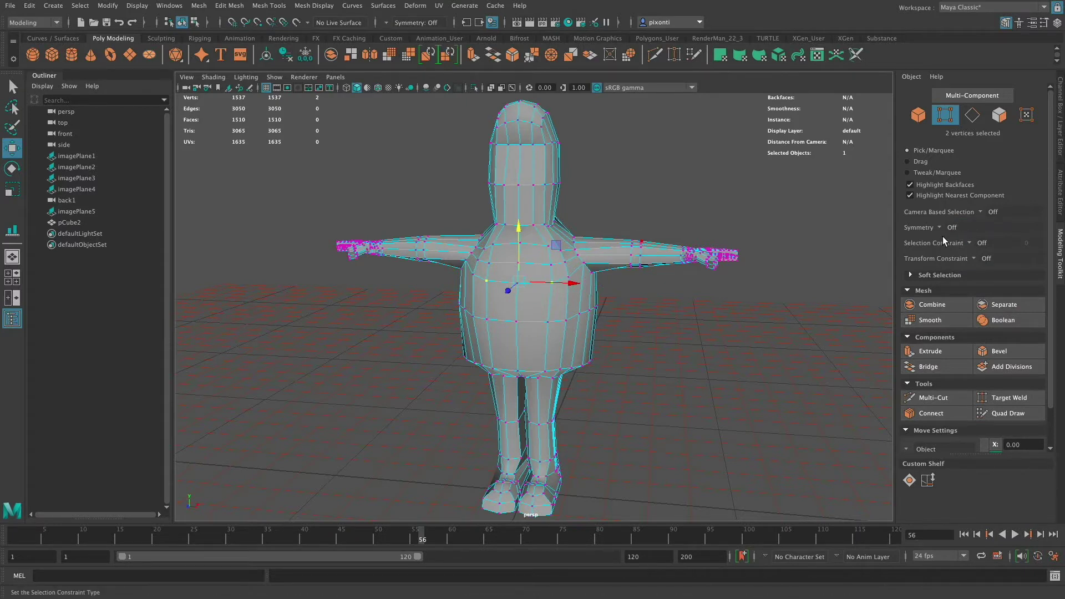
{"action": "left_click", "coordinate": [553, 265]}
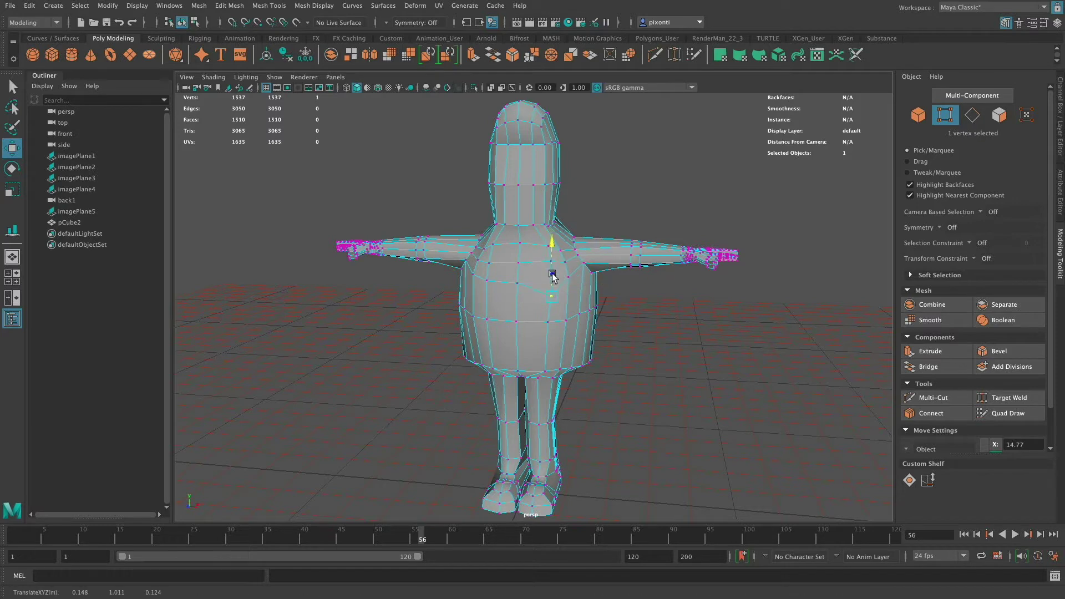
{"action": "left_click", "coordinate": [551, 313]}
{"action": "left_click_drag", "start_coordinate": [550, 314], "coordinate": [624, 381]}
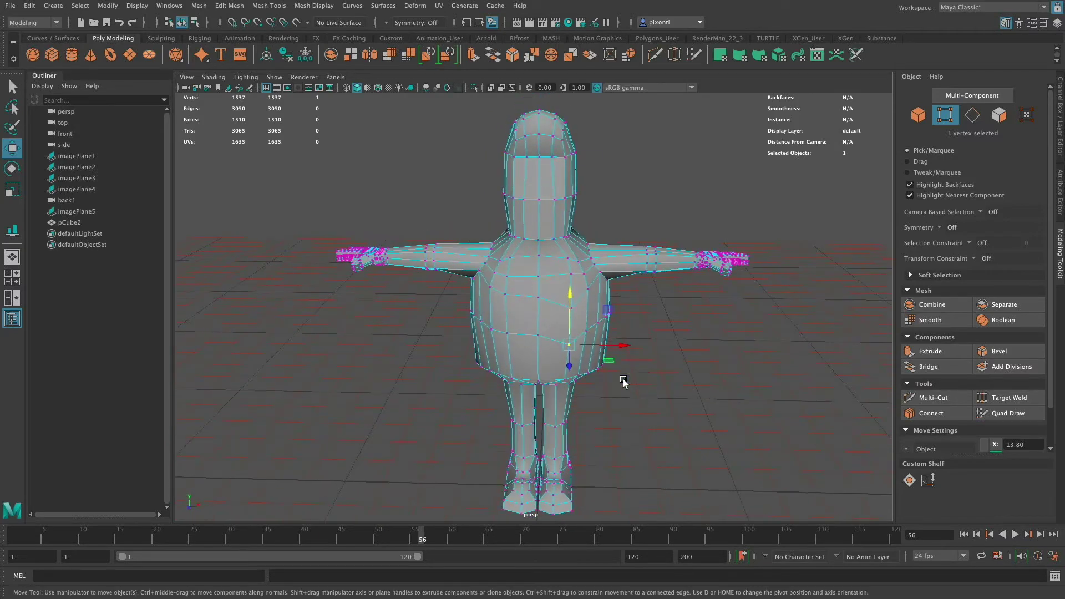
{"action": "left_click_drag", "start_coordinate": [594, 337], "coordinate": [609, 335], "text": "alt"}
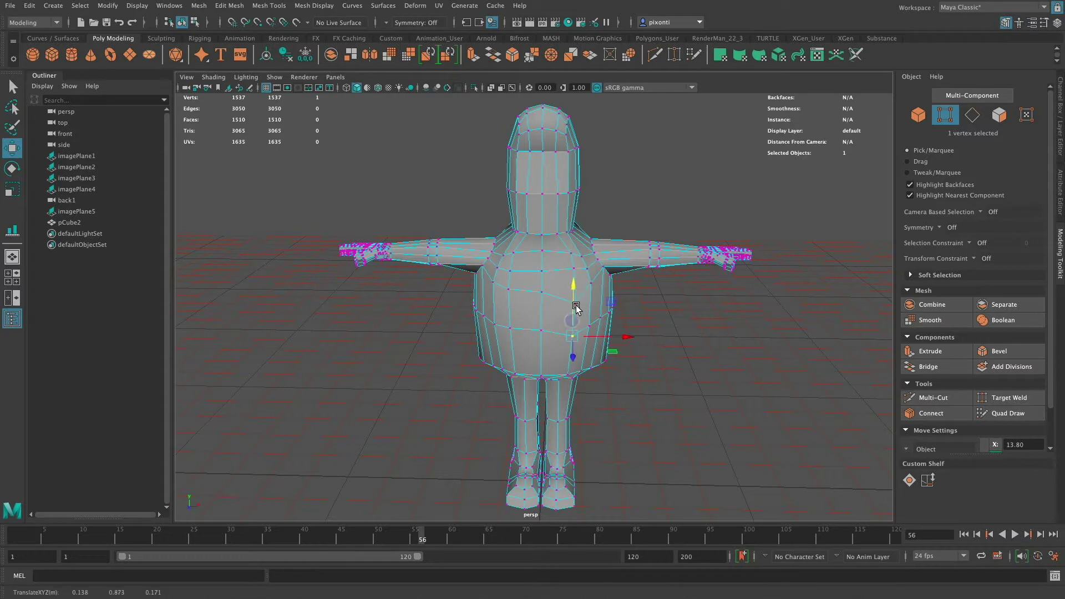
Drag a chest vertex upward, then undo that move
{"action": "left_click", "coordinate": [571, 268]}
{"action": "left_click", "coordinate": [582, 305]}
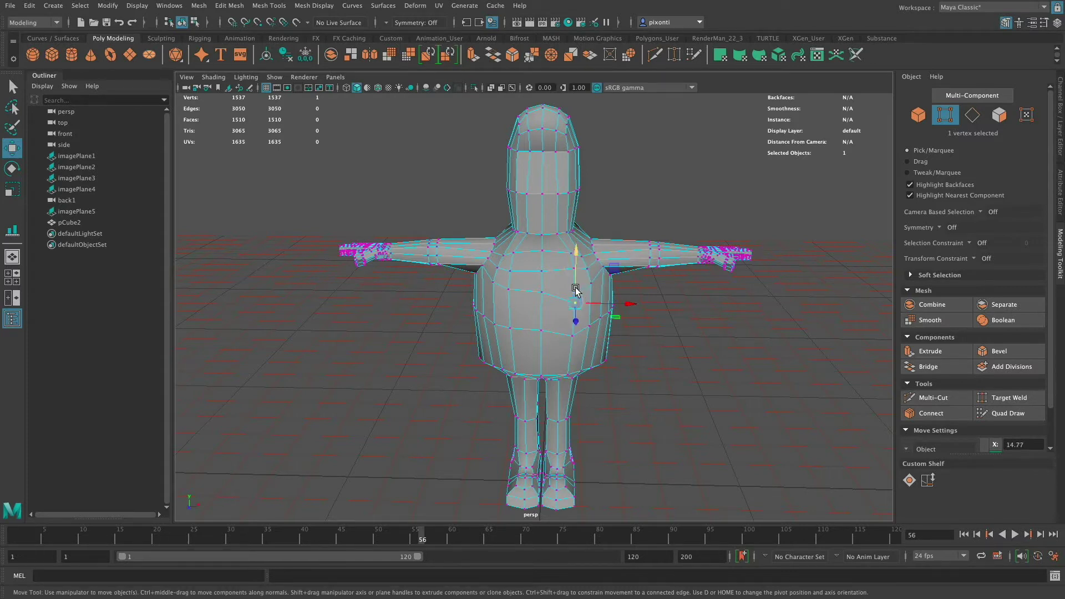
{"action": "mouse_move", "coordinate": [573, 301]}
{"action": "left_mouse_down"}
{"action": "mouse_move", "coordinate": [573, 277]}
{"action": "mouse_move", "coordinate": [579, 284]}
{"action": "left_mouse_up"}
{"action": "key", "text": "ctrl+z"}
{"action": "key", "text": "ctrl+z"}
{"action": "key", "text": "ctrl+z"}
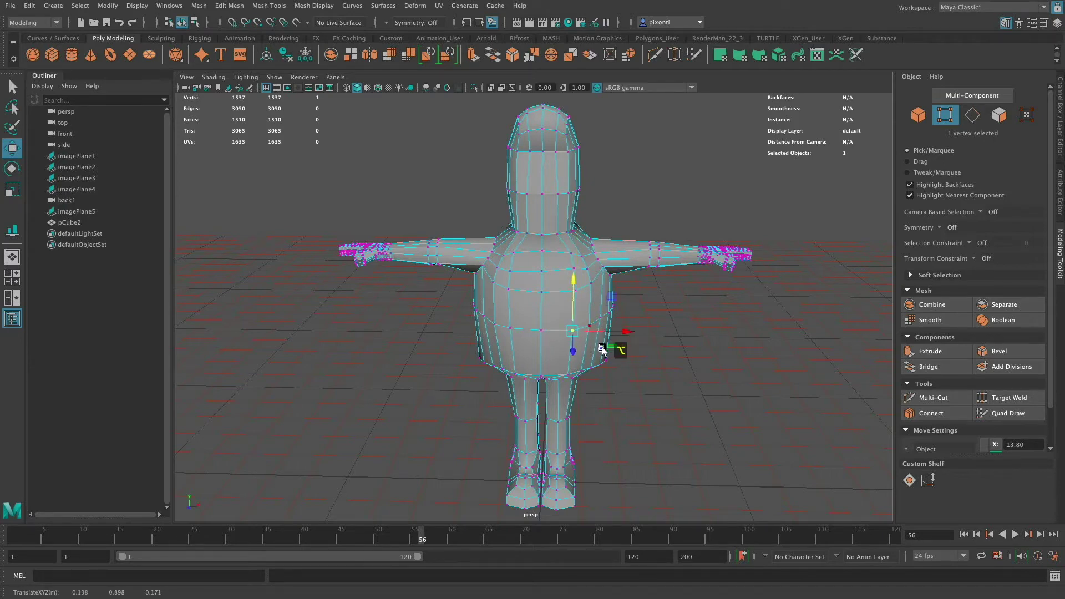
{"action": "left_click_drag", "start_coordinate": [616, 348], "coordinate": [618, 428], "text": "alt"}
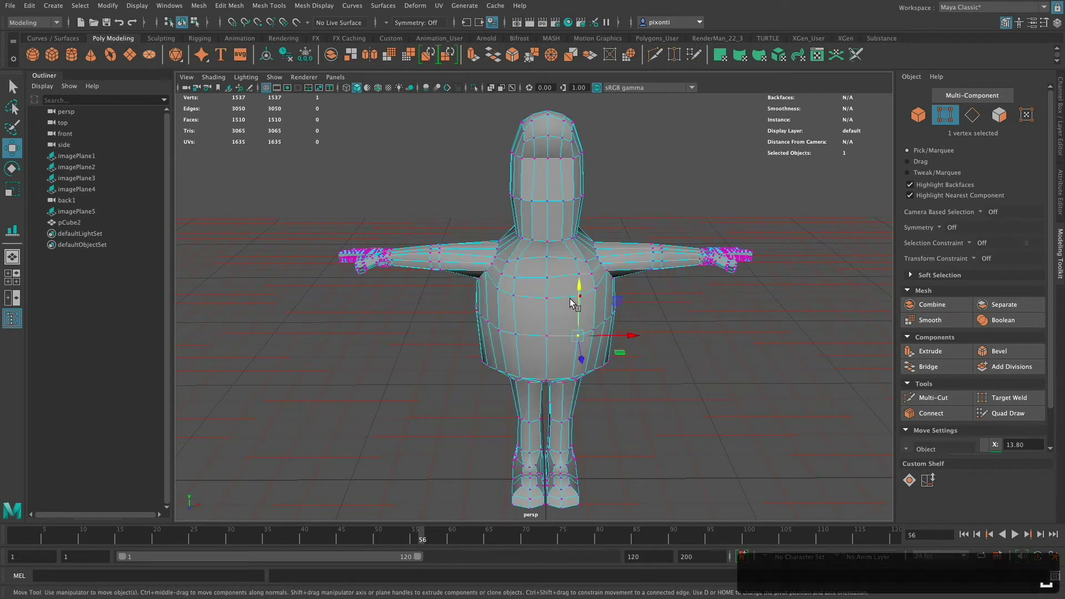
In the front reference view, marquee-select the 754 faces covering one half of the character
{"action": "key", "text": "space"}
{"action": "key", "text": "space"}
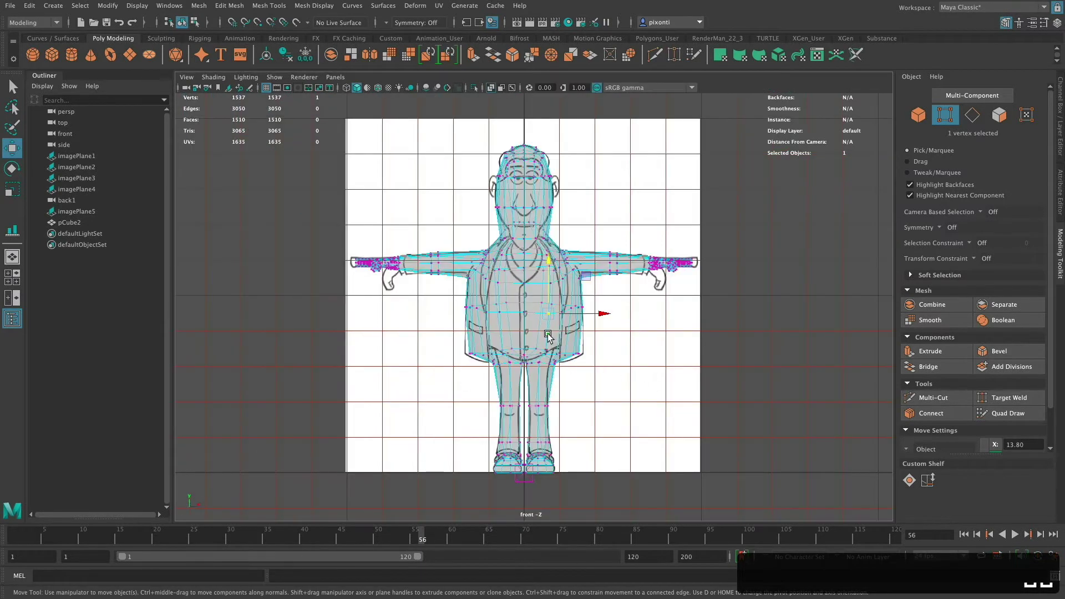
{"action": "right_click_drag", "start_coordinate": [541, 307], "coordinate": [588, 256]}
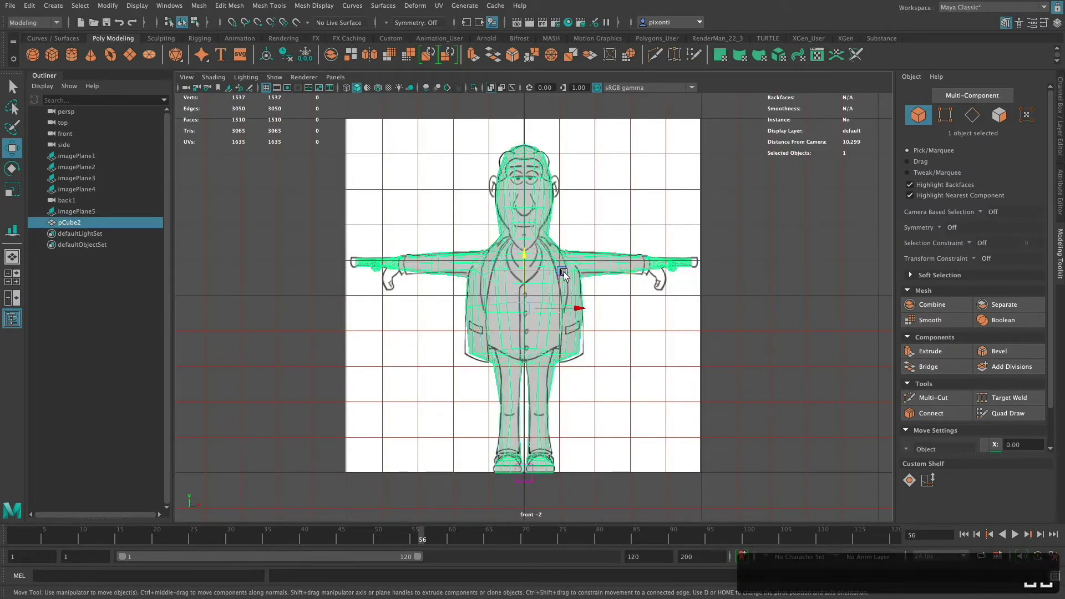
{"action": "key", "text": "q"}
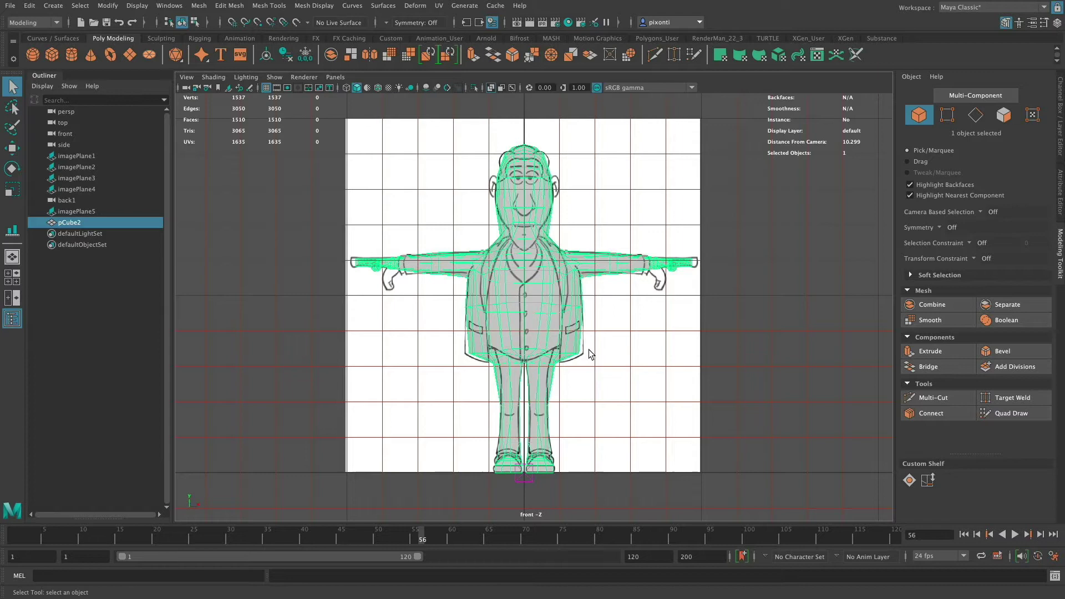
{"action": "mouse_move", "coordinate": [510, 307]}
{"action": "right_mouse_down"}
{"action": "mouse_move", "coordinate": [488, 312]}
{"action": "mouse_move", "coordinate": [504, 321]}
{"action": "right_mouse_up"}
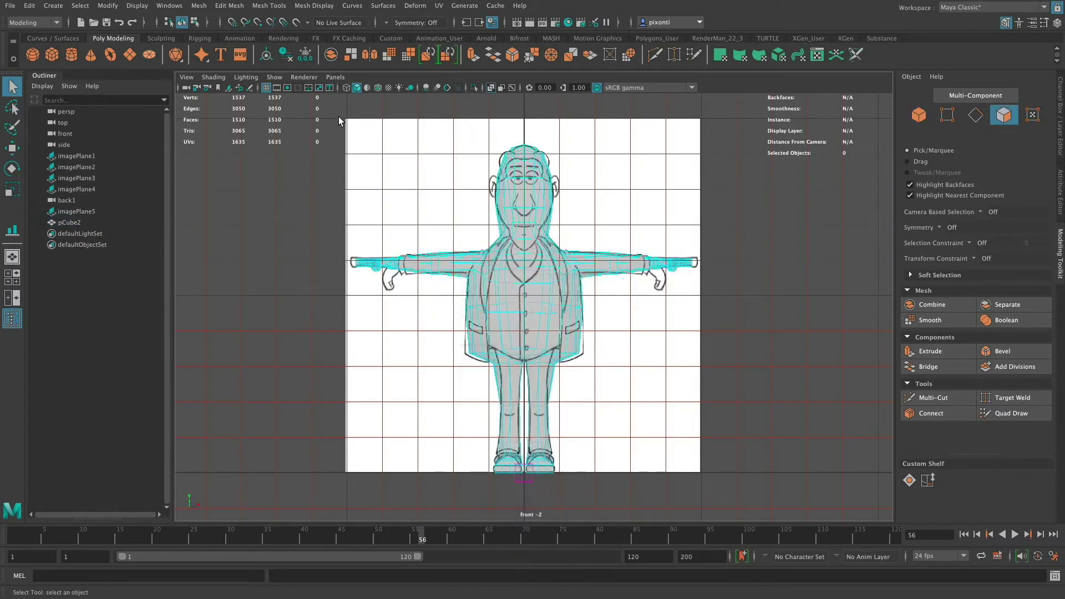
{"action": "left_click_drag", "start_coordinate": [335, 110], "coordinate": [523, 496]}
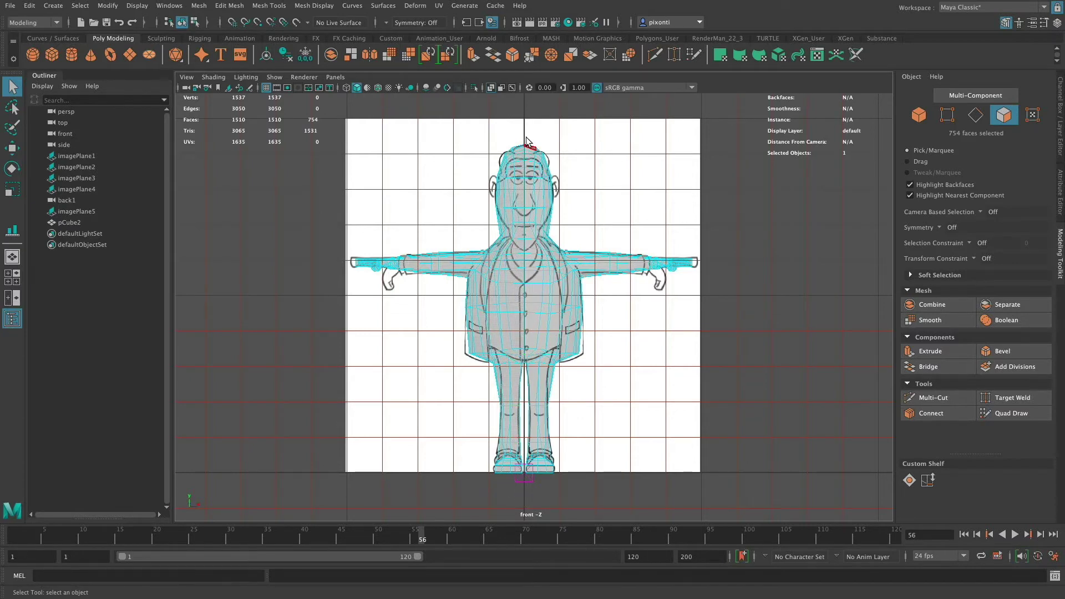
{"action": "key", "text": "space"}
{"action": "key", "text": "space"}
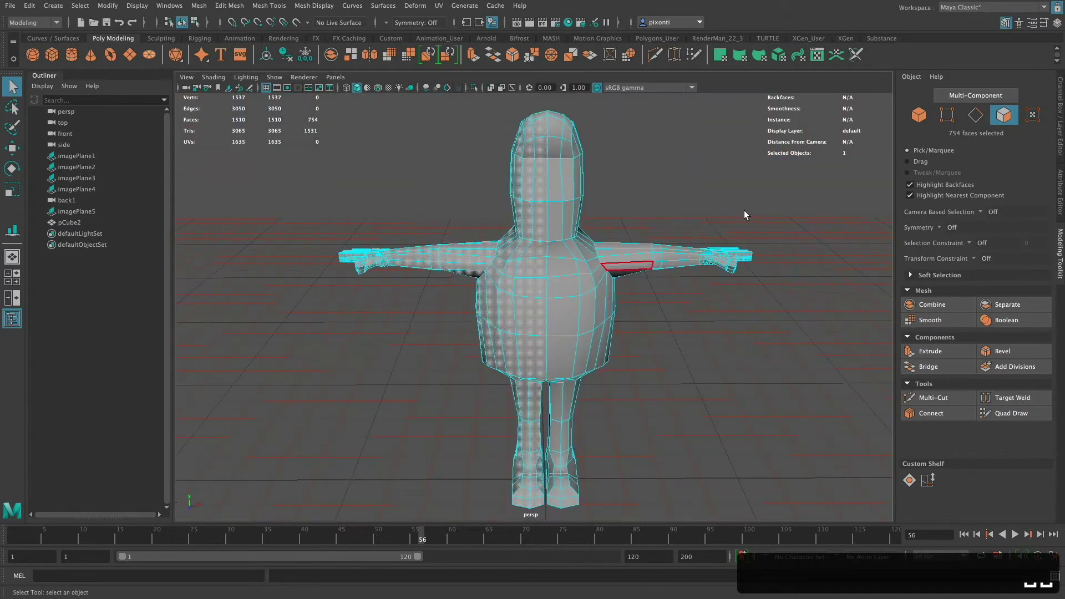
Delete the selected faces, leaving a half mesh of 782 vertices and 756 faces
{"action": "left_click_drag", "start_coordinate": [677, 257], "coordinate": [606, 355], "text": "alt"}
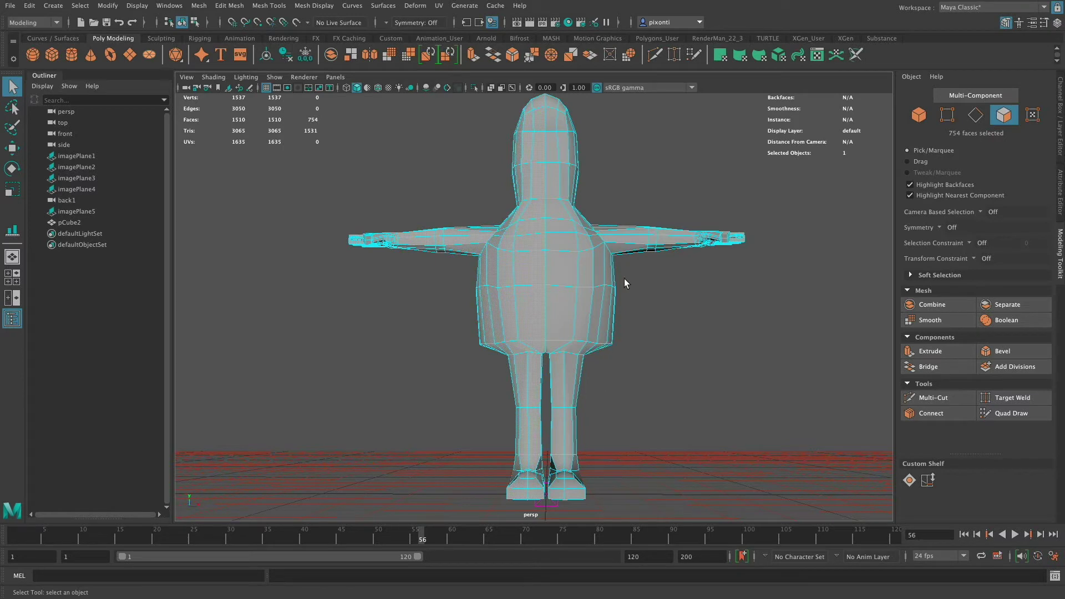
{"action": "mouse_move", "coordinate": [624, 332]}
{"action": "left_mouse_down", "text": "alt"}
{"action": "mouse_move", "coordinate": [637, 347]}
{"action": "mouse_move", "coordinate": [578, 309]}
{"action": "mouse_move", "coordinate": [613, 347]}
{"action": "left_mouse_up", "text": "alt"}
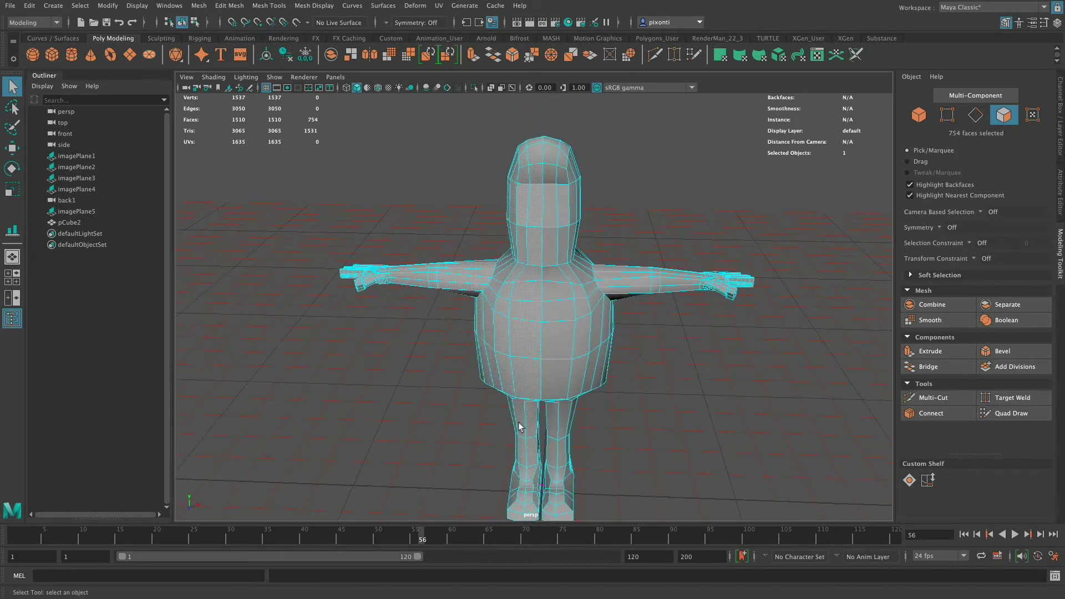
{"action": "left_click_drag", "start_coordinate": [546, 409], "coordinate": [622, 339], "text": "alt"}
{"action": "key", "text": "Delete"}
{"action": "right_click_drag", "start_coordinate": [566, 281], "coordinate": [524, 284]}
Nudge a torso centre-edge vertex slightly downward, then select an upper torso vertex and view from above
{"action": "left_click", "coordinate": [568, 279]}
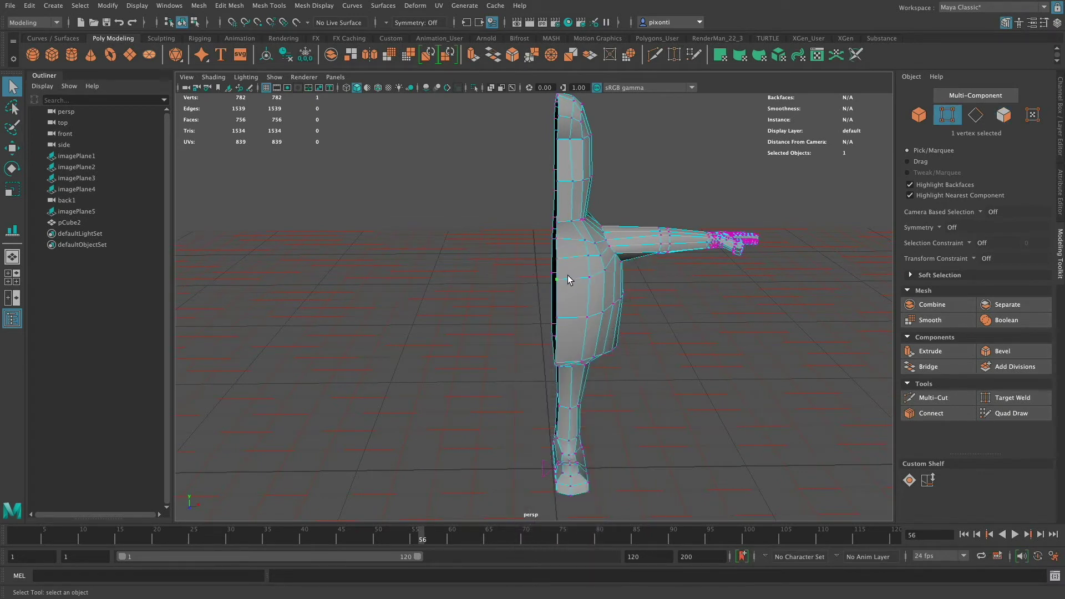
{"action": "key", "text": "w"}
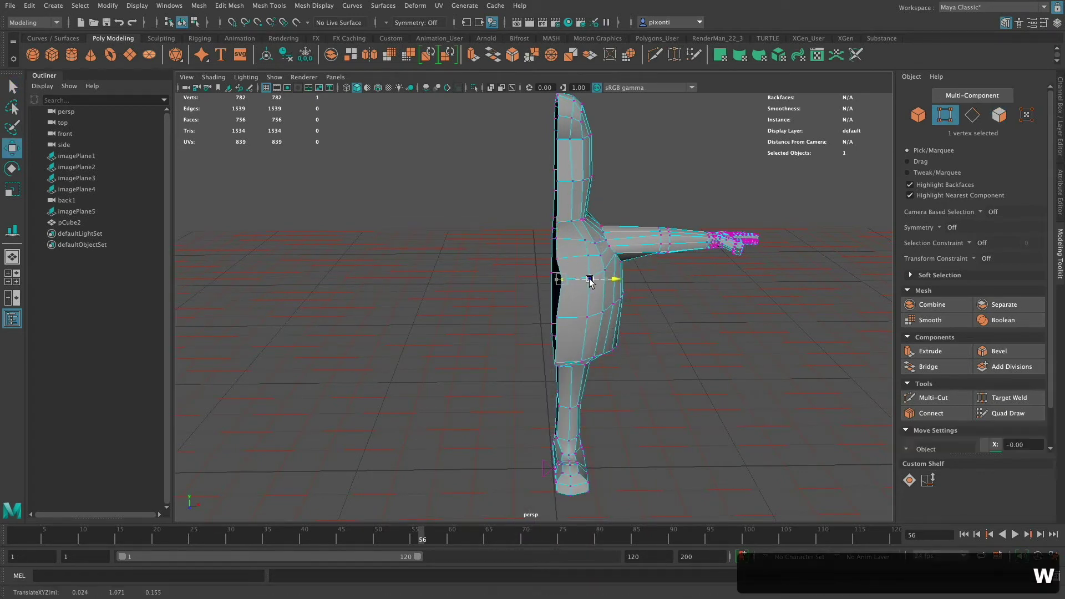
{"action": "middle_click_drag", "start_coordinate": [557, 321], "coordinate": [557, 317]}
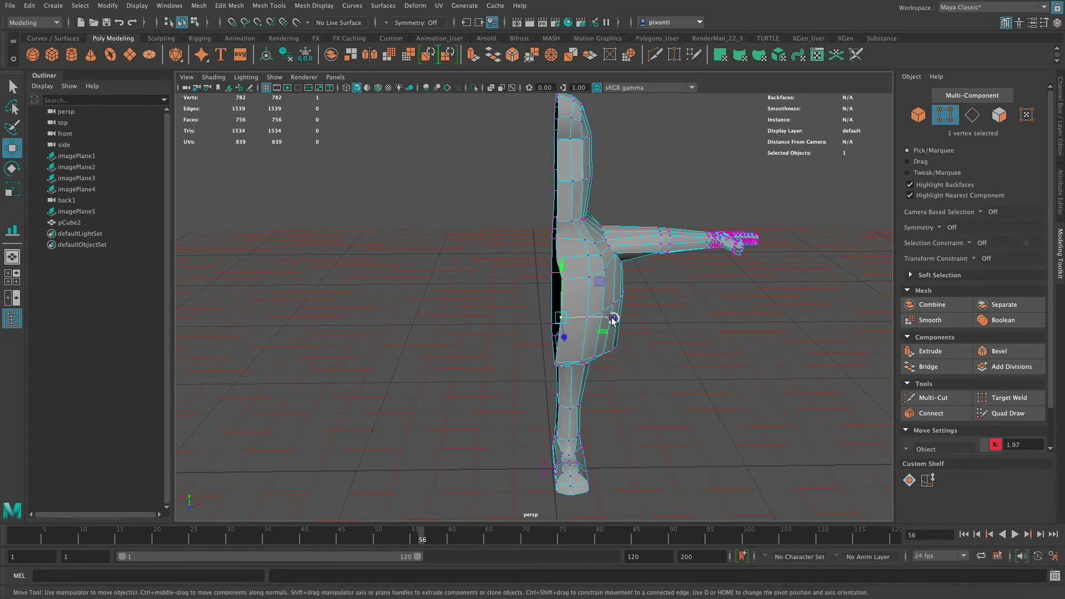
{"action": "left_click", "coordinate": [557, 182]}
{"action": "left_click_drag", "start_coordinate": [599, 297], "coordinate": [590, 306], "text": "alt"}
{"action": "left_click_drag", "start_coordinate": [564, 384], "coordinate": [560, 210], "text": "alt"}
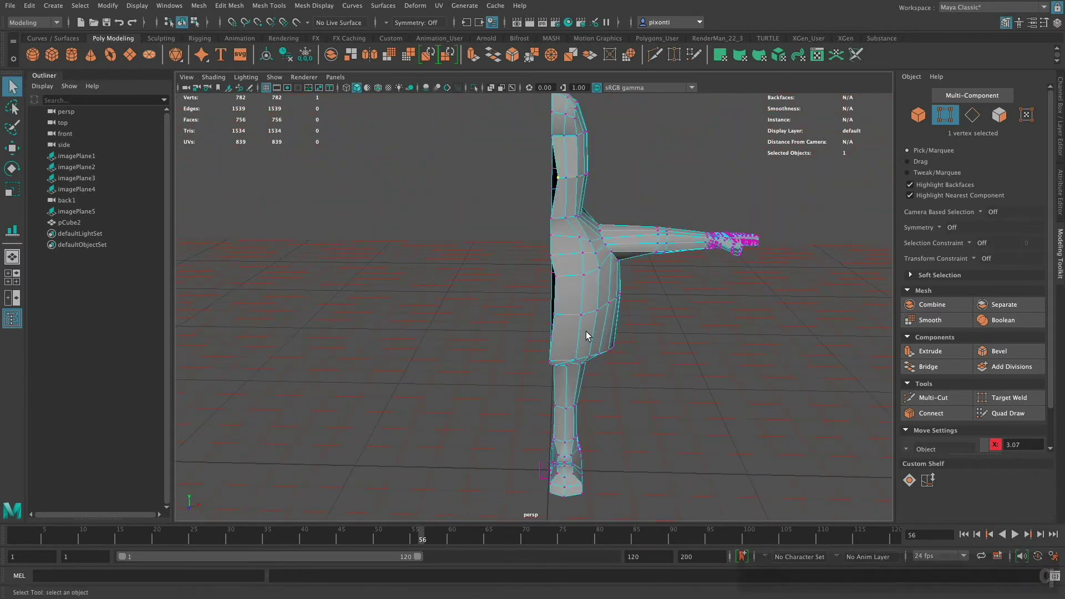
Select the 26 border edges along the open centre seam and convert them to vertices
{"action": "key", "text": "q"}
{"action": "right_click", "coordinate": [561, 183]}
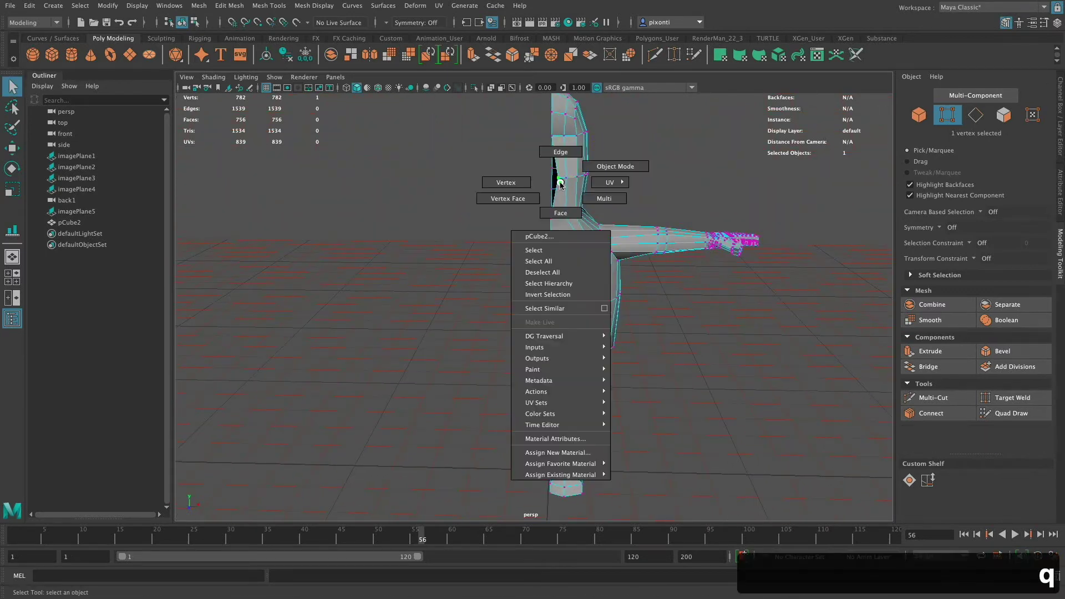
{"action": "left_click", "coordinate": [569, 154]}
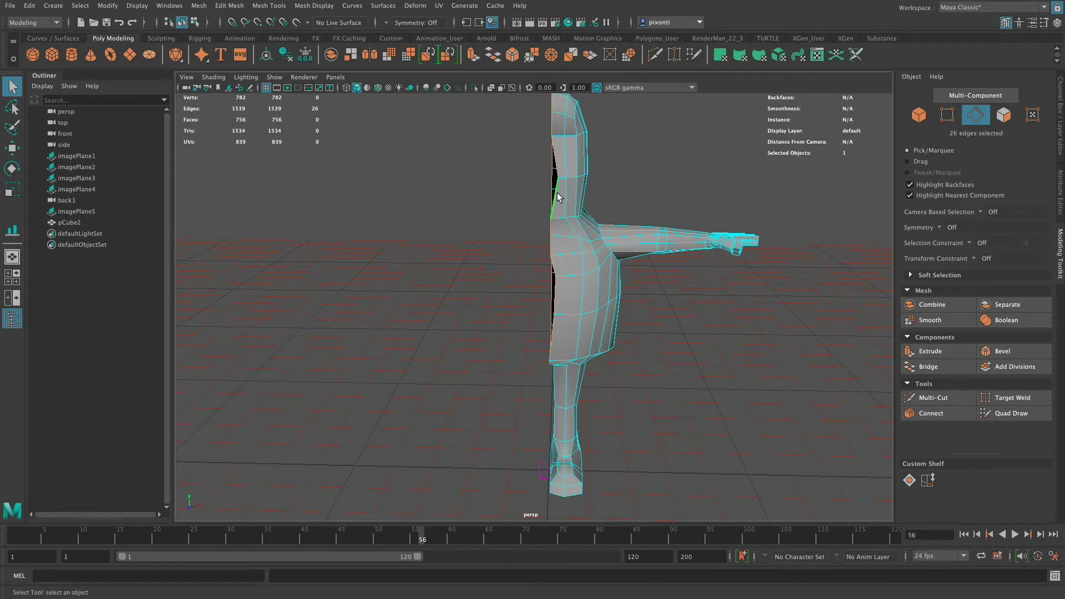
{"action": "right_click_drag", "start_coordinate": [557, 193], "coordinate": [465, 195], "text": "ctrl"}
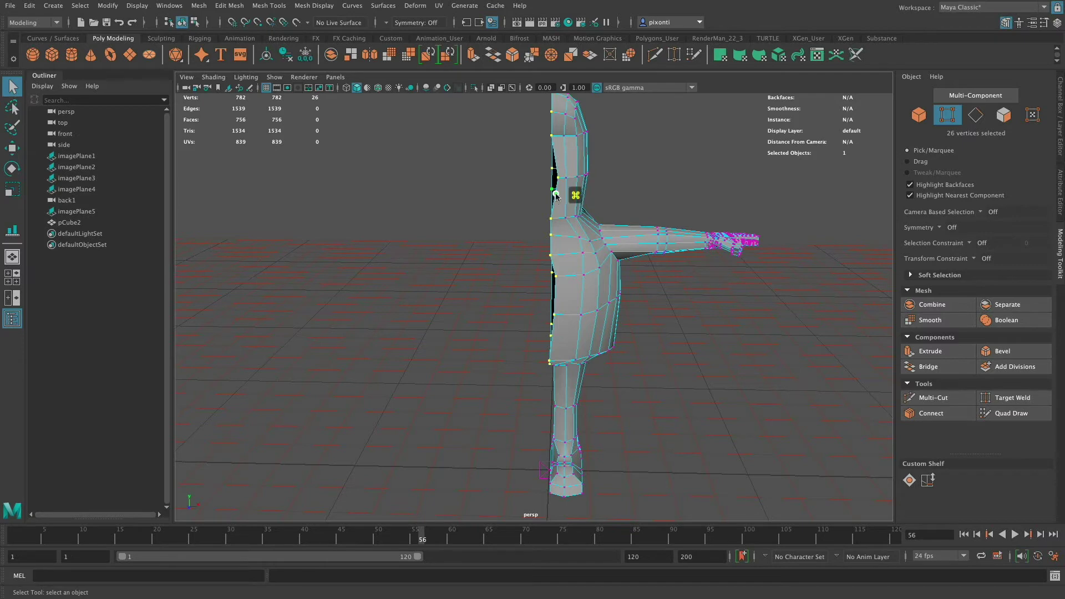
{"action": "right_click_drag", "start_coordinate": [556, 195], "coordinate": [470, 198], "text": "ctrl"}
{"action": "key", "text": "w"}
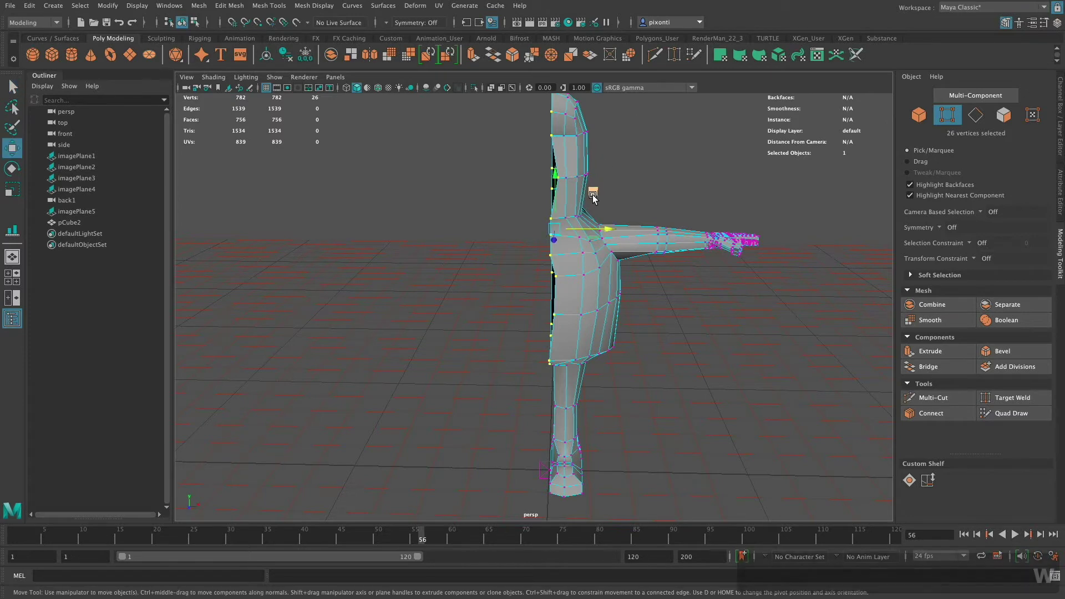
{"action": "key", "text": "x"}
{"action": "left_click_drag", "start_coordinate": [607, 228], "coordinate": [555, 233]}
{"action": "key", "text": "x"}
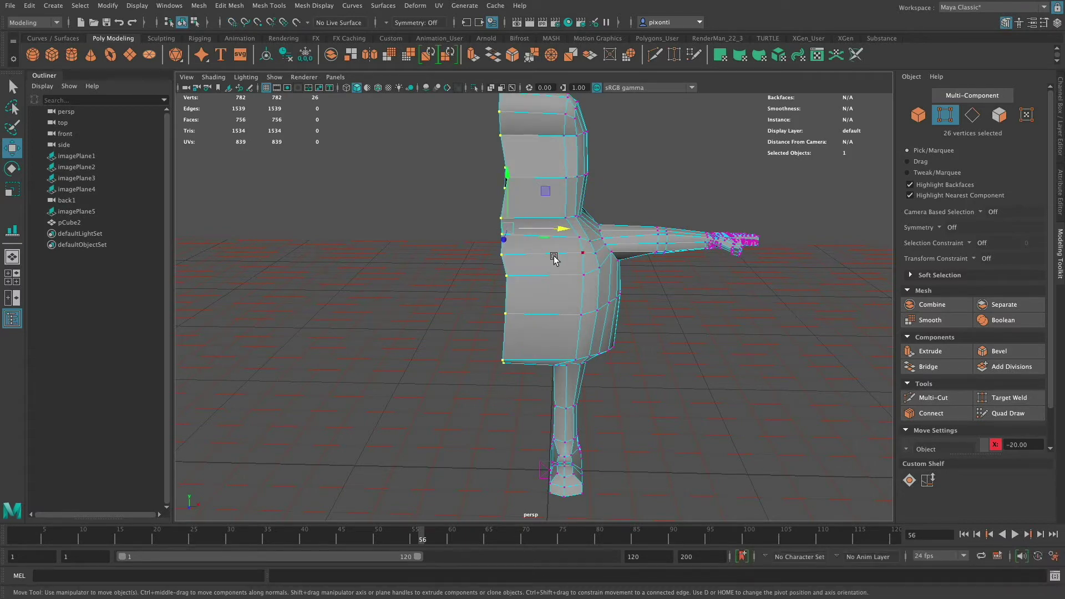
{"action": "key", "text": "z"}
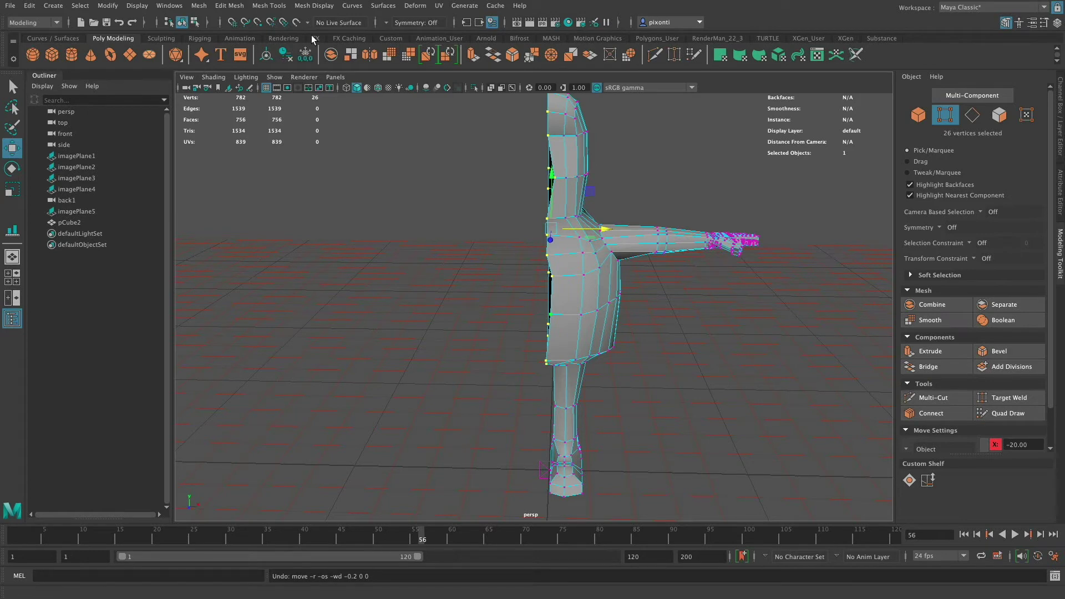
Place the 26 selected centre vertices at absolute X = 0 using the status line's coordinate field
{"action": "left_click", "coordinate": [619, 22]}
{"action": "left_click", "coordinate": [617, 22]}
{"action": "left_click", "coordinate": [503, 22]}
{"action": "left_click", "coordinate": [503, 22]}
{"action": "left_click", "coordinate": [620, 22]}
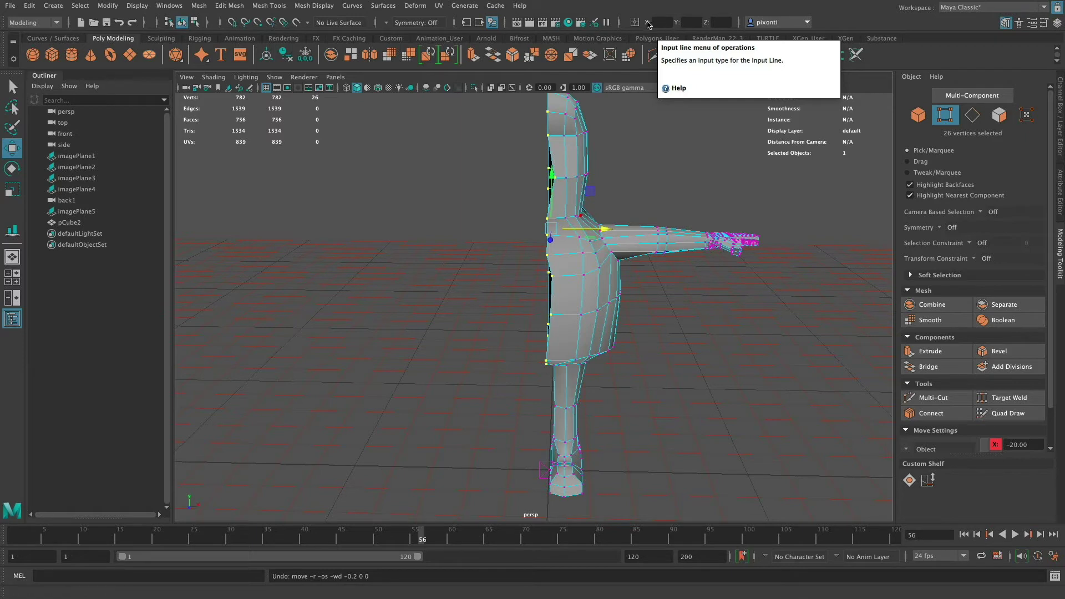
{"action": "left_click", "coordinate": [658, 22]}
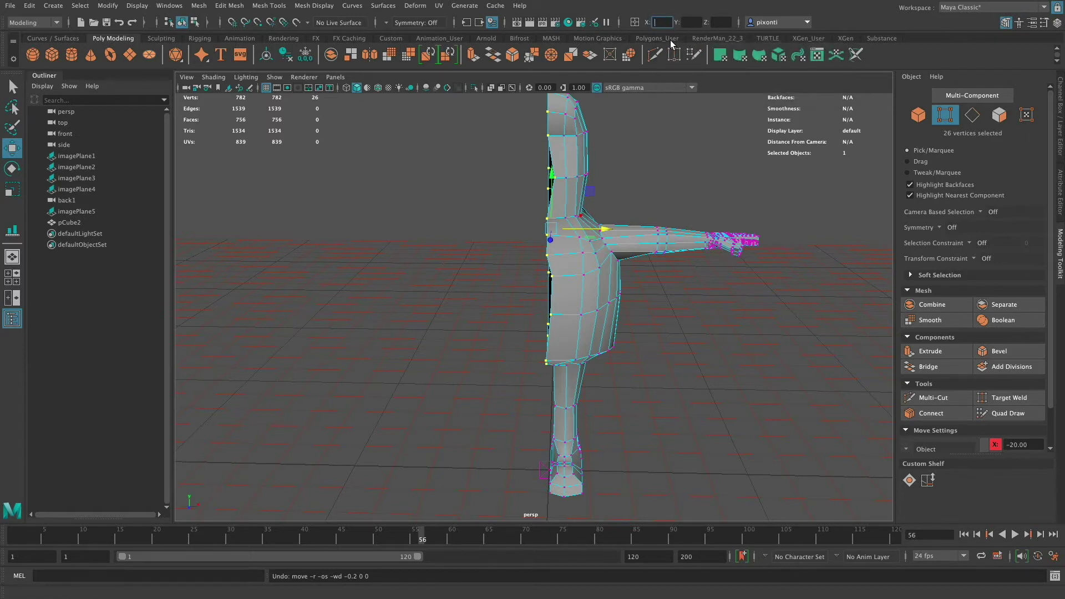
{"action": "type", "text": "0"}
{"action": "key", "text": "Return"}
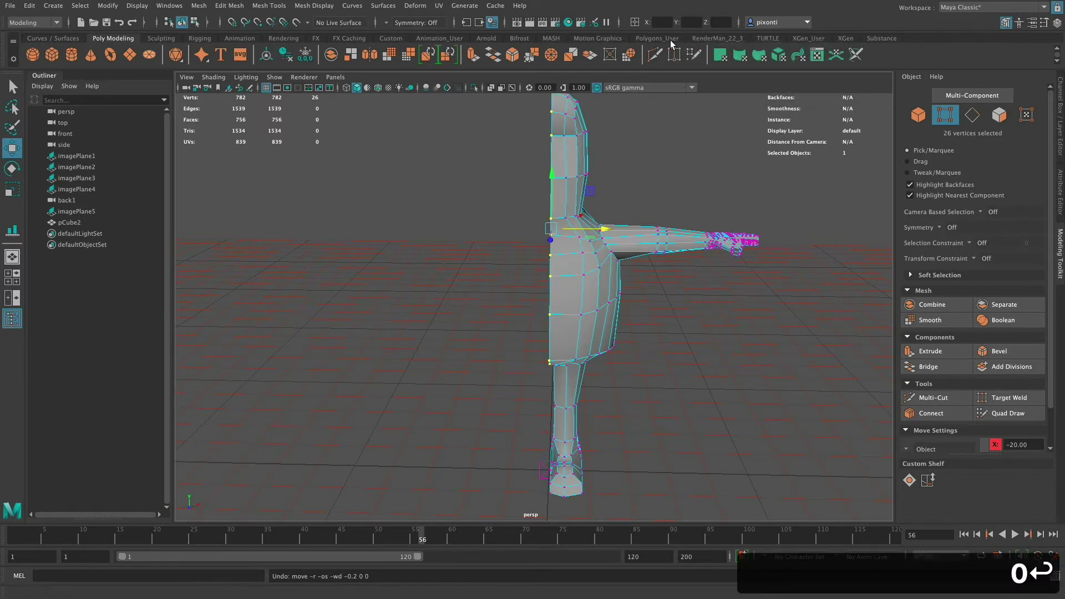
{"action": "left_click_drag", "start_coordinate": [583, 256], "coordinate": [577, 307], "text": "alt"}
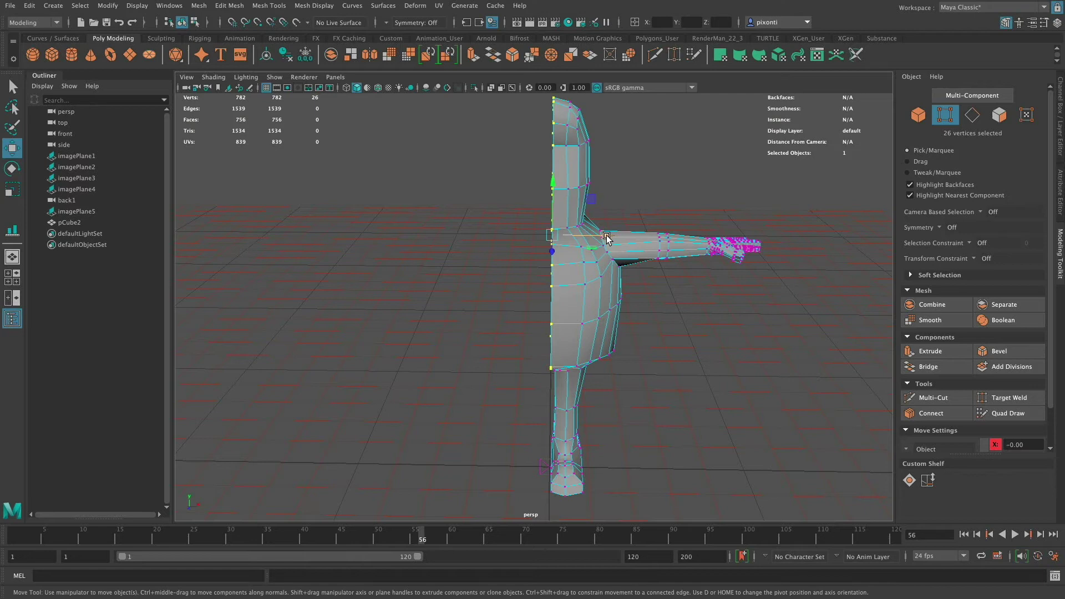
Confirm with grid snapping that the centre vertices sit at X = 0, then return to Object Mode
{"action": "key", "text": "x"}
{"action": "left_click_drag", "start_coordinate": [606, 239], "coordinate": [552, 237]}
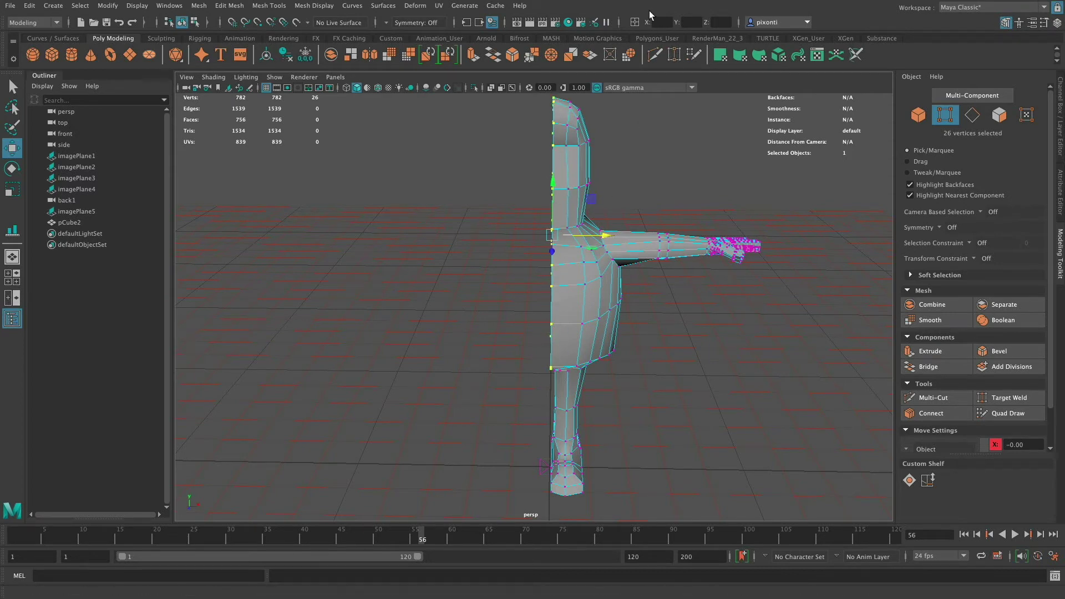
{"action": "left_click", "coordinate": [622, 22]}
{"action": "left_click", "coordinate": [620, 22]}
{"action": "left_click", "coordinate": [661, 23]}
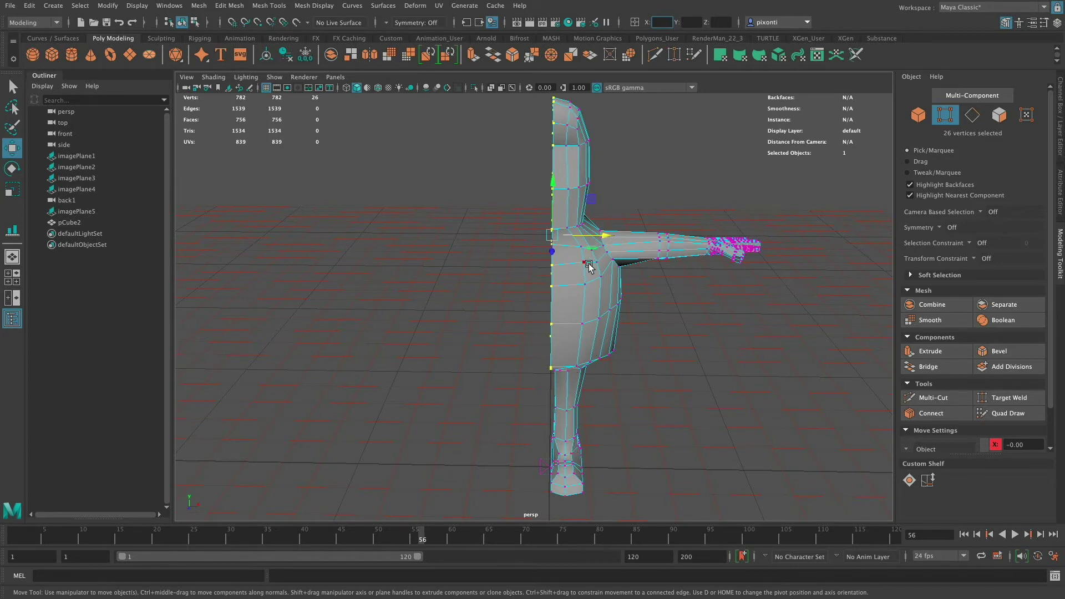
{"action": "type", "text": "q"}
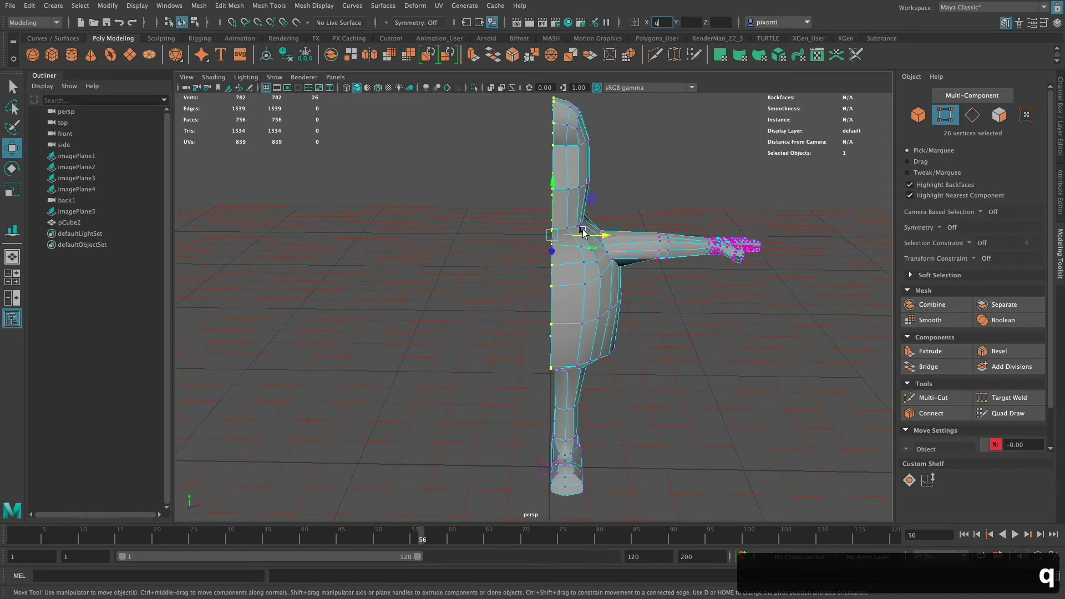
{"action": "right_click_drag", "start_coordinate": [590, 275], "coordinate": [656, 258]}
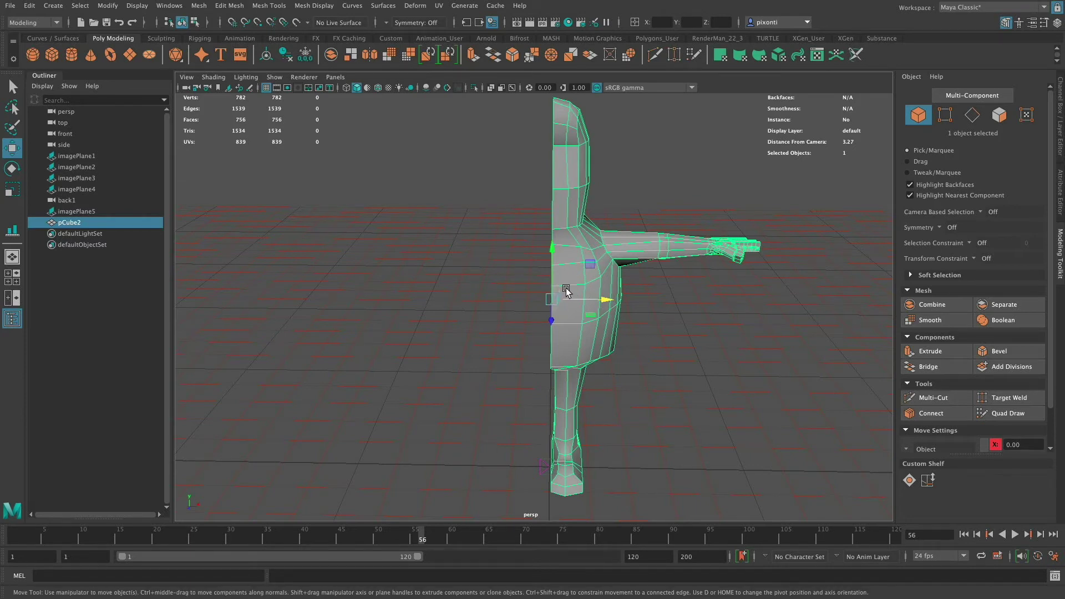
Snap pCube2's pivot onto a vertex on the open centre seam at X = 0
{"action": "left_click_drag", "start_coordinate": [604, 300], "coordinate": [624, 301]}
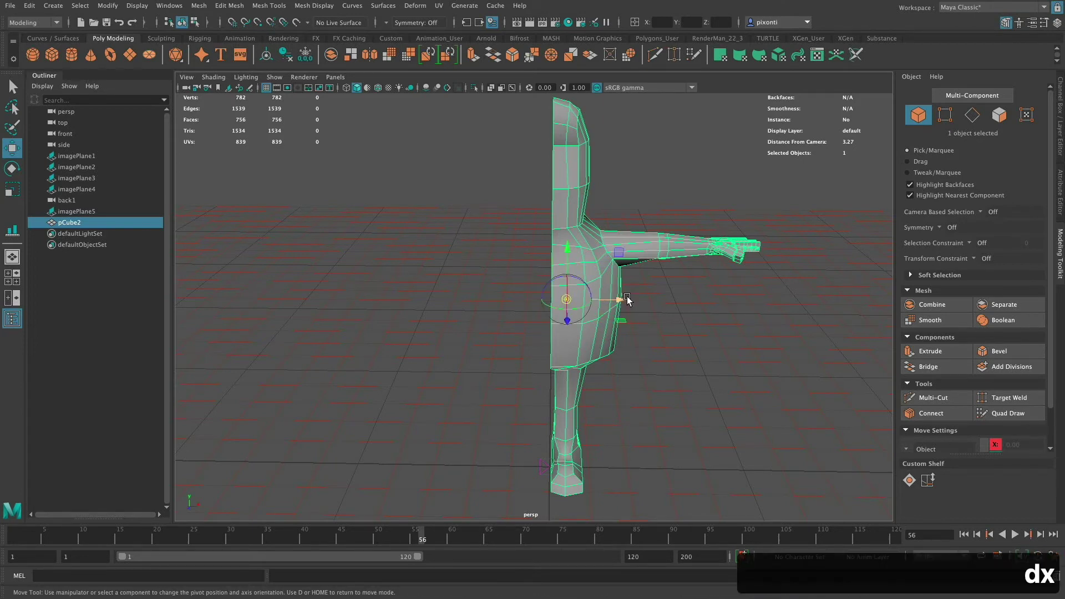
{"action": "left_click", "coordinate": [606, 307]}
{"action": "left_click", "coordinate": [549, 302]}
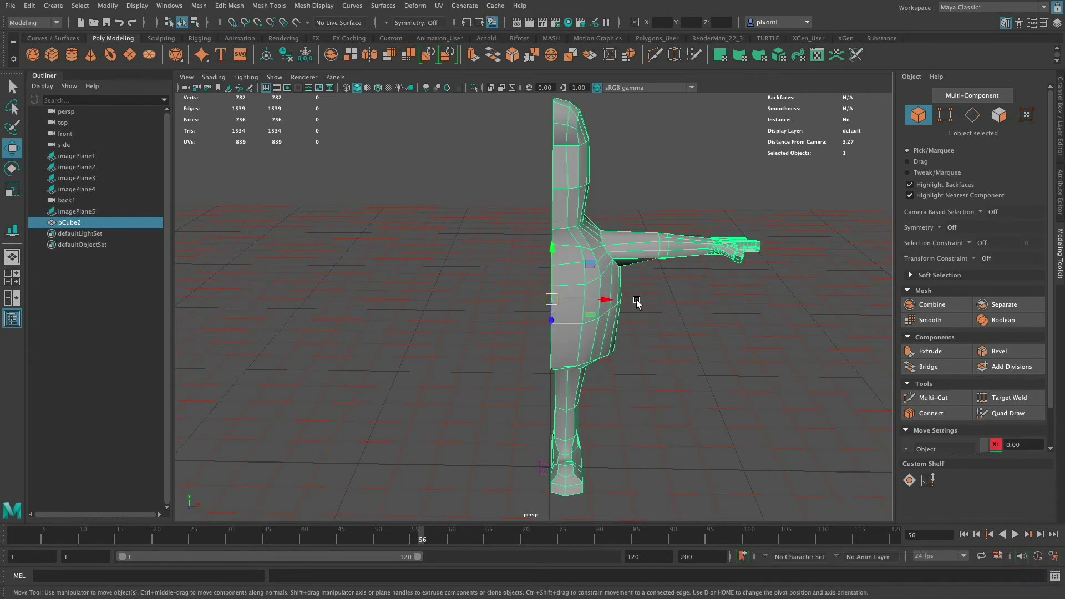
{"action": "mouse_move", "coordinate": [609, 302]}
{"action": "left_mouse_down", "text": "alt"}
{"action": "mouse_move", "coordinate": [588, 307]}
{"action": "mouse_move", "coordinate": [620, 304]}
{"action": "mouse_move", "coordinate": [608, 304]}
{"action": "left_mouse_up", "text": "alt"}
{"action": "left_click_drag", "start_coordinate": [582, 270], "coordinate": [573, 268], "text": "alt"}
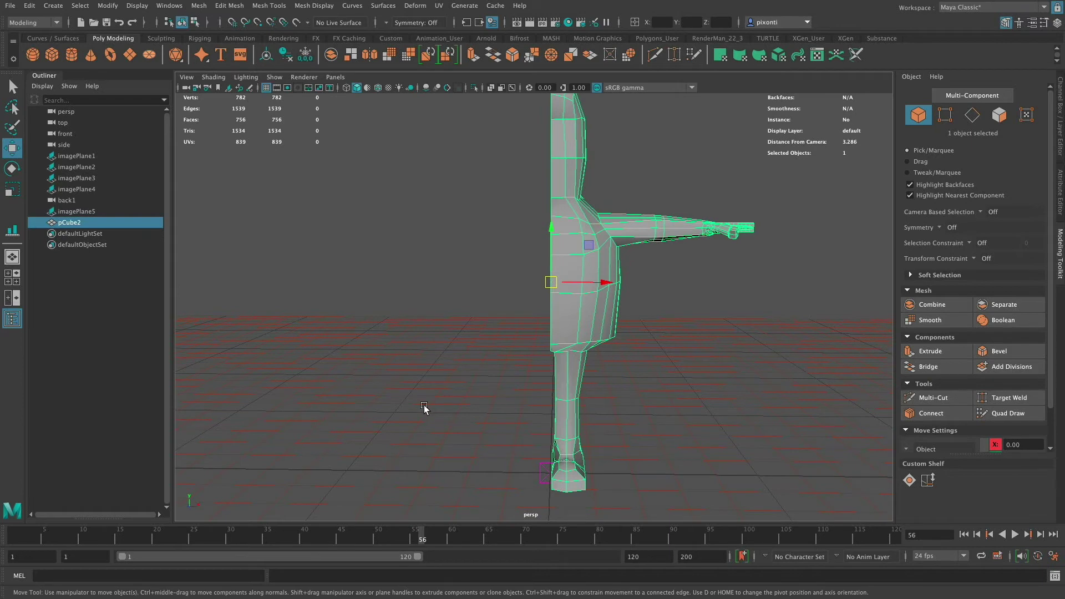
Mirror the half-body with Duplicate Special using Scale X -1, creating pCube3
{"action": "left_click", "coordinate": [30, 6]}
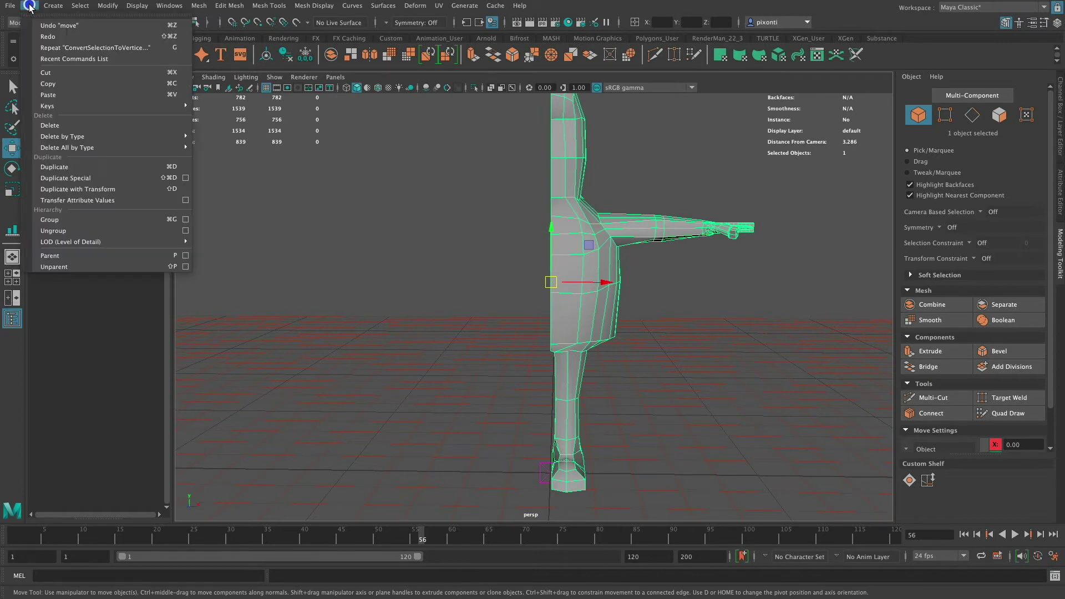
{"action": "left_click", "coordinate": [185, 177]}
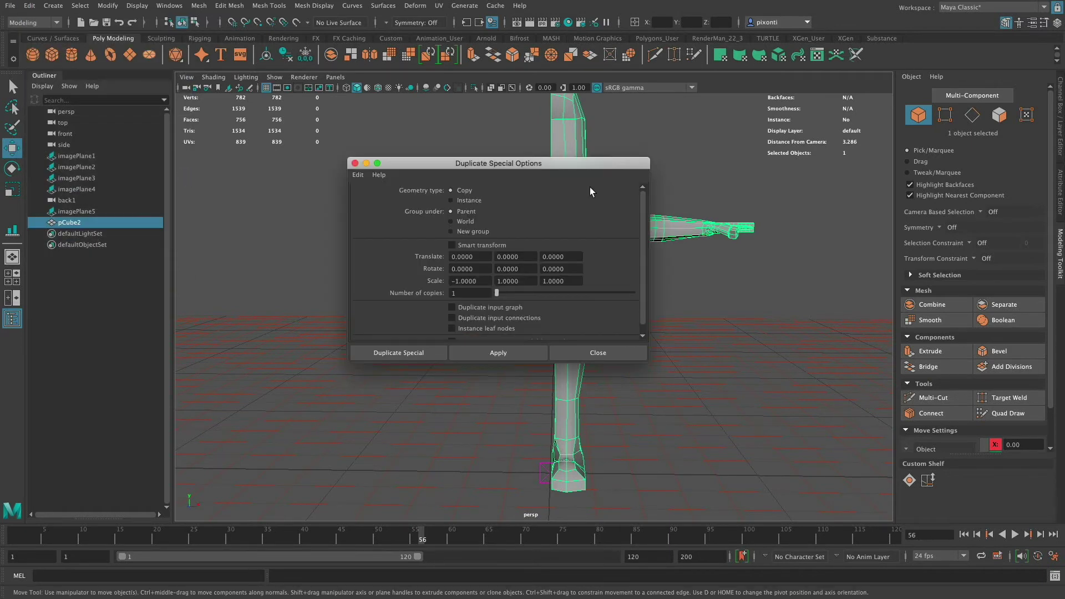
{"action": "left_click_drag", "start_coordinate": [594, 168], "coordinate": [675, 250]}
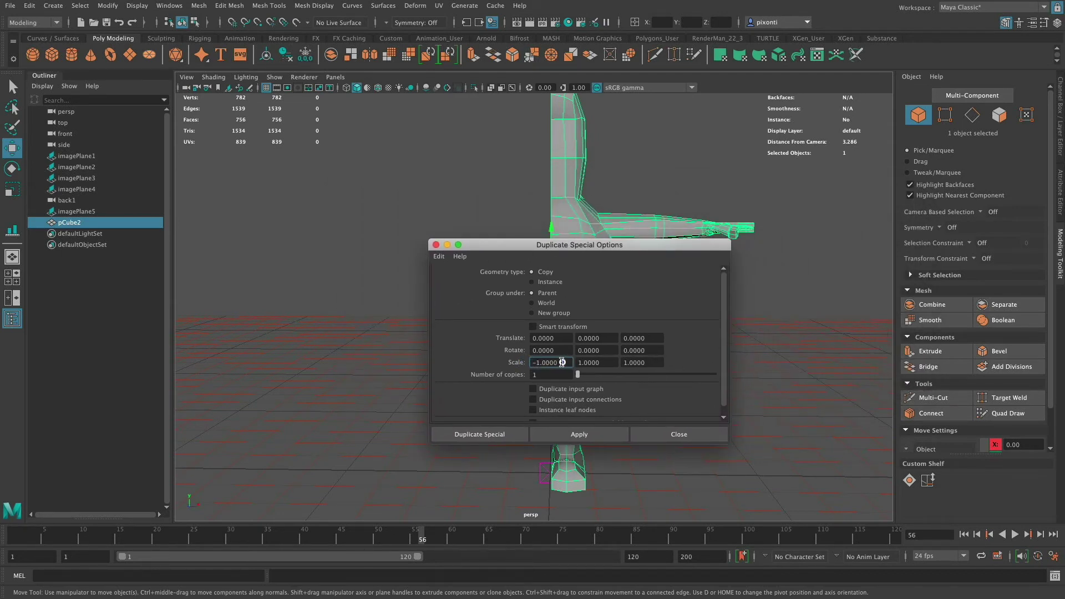
{"action": "left_click_drag", "start_coordinate": [562, 362], "coordinate": [515, 362]}
{"action": "left_click_drag", "start_coordinate": [611, 250], "coordinate": [377, 180]}
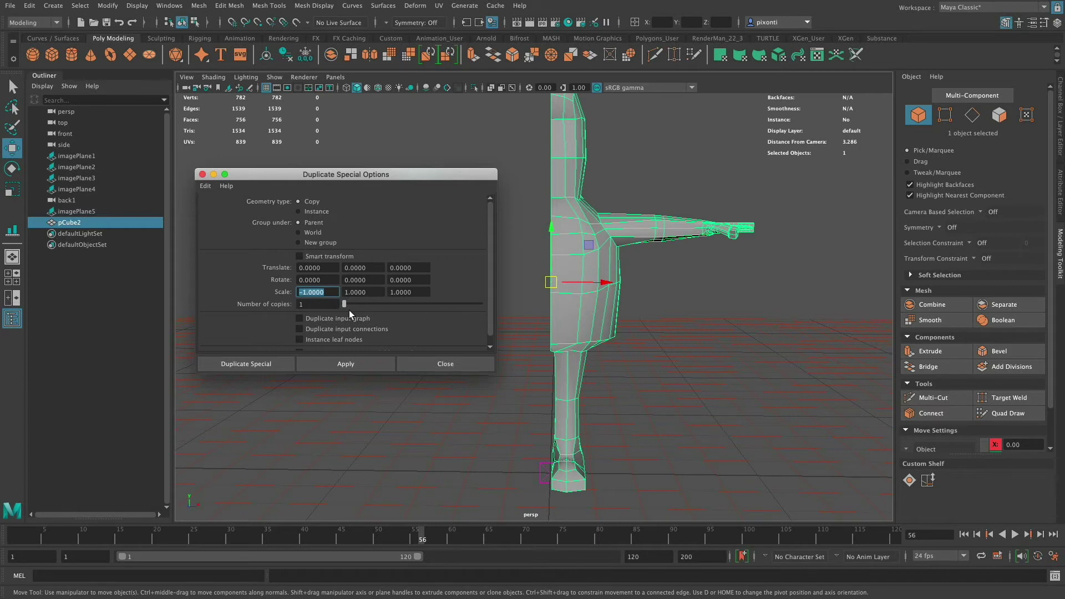
{"action": "left_click", "coordinate": [265, 367]}
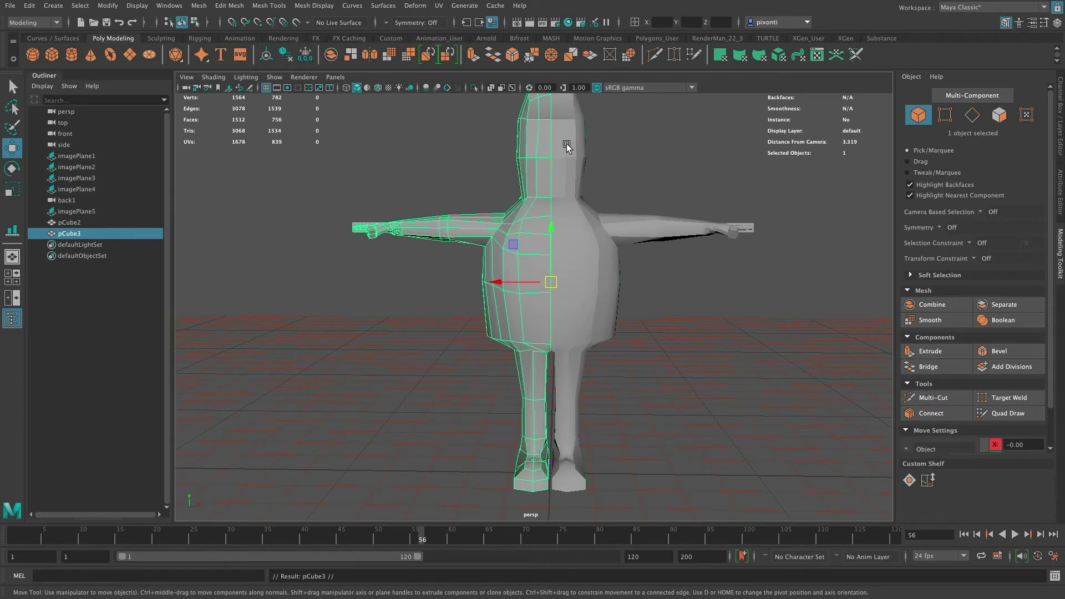
Alternate selecting the original right half and the mirrored left half, ending on the right half
{"action": "left_click", "coordinate": [581, 242]}
{"action": "left_click", "coordinate": [535, 247]}
{"action": "left_click", "coordinate": [591, 279]}
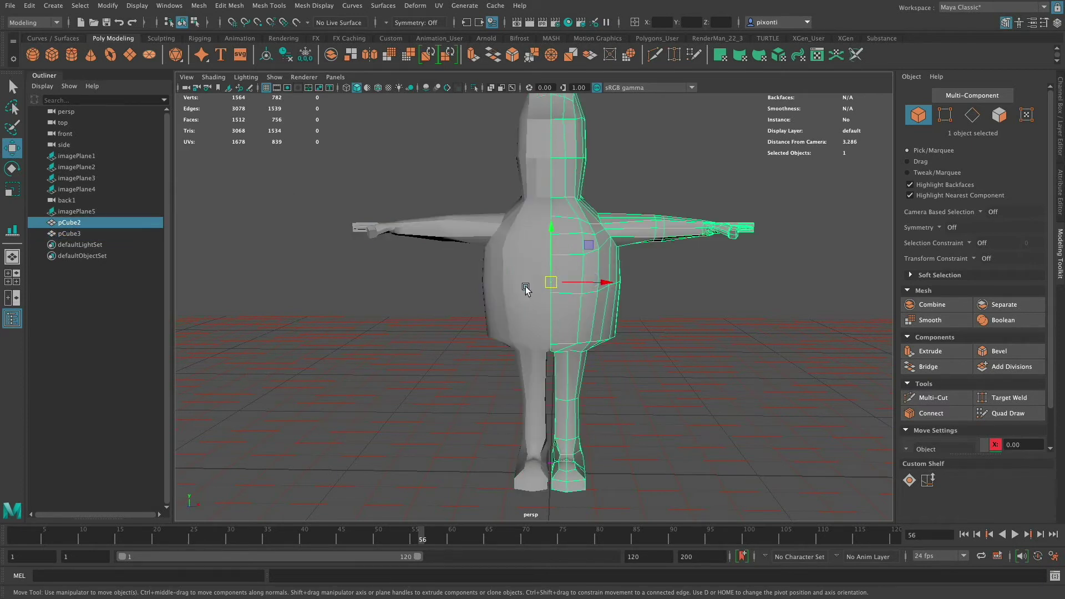
{"action": "left_click", "coordinate": [533, 277]}
{"action": "left_click", "coordinate": [583, 277]}
{"action": "left_click", "coordinate": [532, 317]}
{"action": "left_click", "coordinate": [568, 317]}
Set symmetry to Object X, test it on a vertex, undo, and reselect the right half in object mode
{"action": "left_click", "coordinate": [939, 228]}
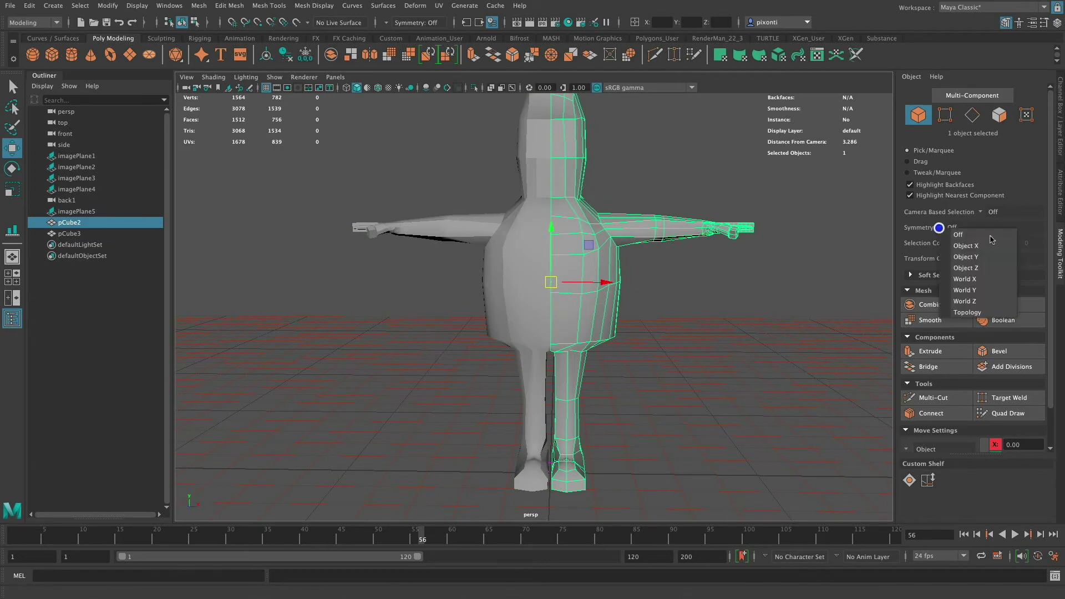
{"action": "left_click", "coordinate": [975, 243]}
{"action": "mouse_move", "coordinate": [590, 253]}
{"action": "right_mouse_down"}
{"action": "mouse_move", "coordinate": [592, 228]}
{"action": "mouse_move", "coordinate": [554, 249]}
{"action": "mouse_move", "coordinate": [586, 249]}
{"action": "right_mouse_up"}
{"action": "left_click", "coordinate": [584, 252]}
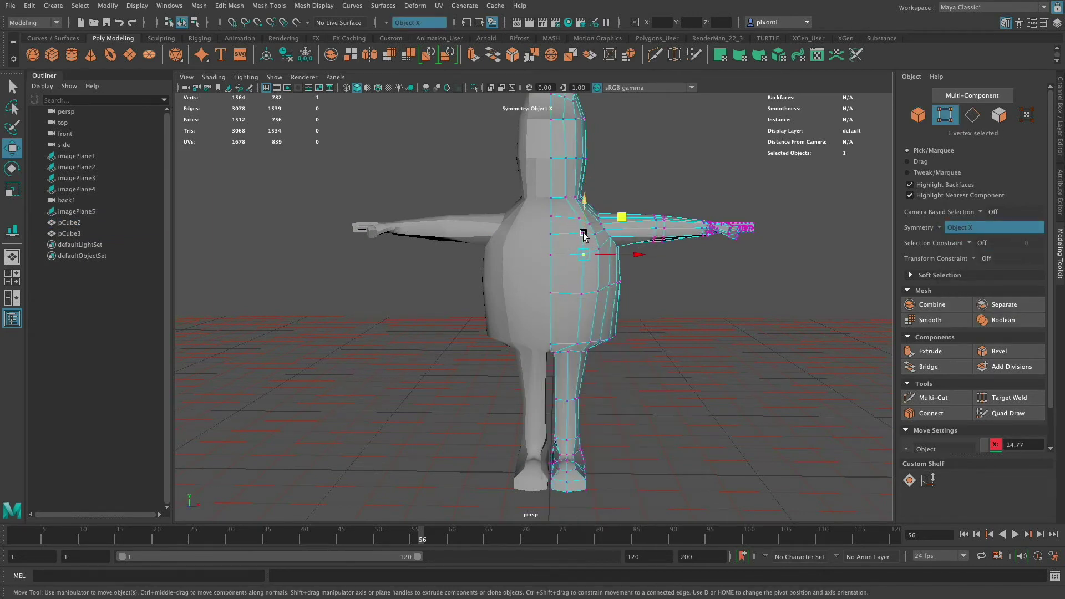
{"action": "key", "text": "ctrl+z"}
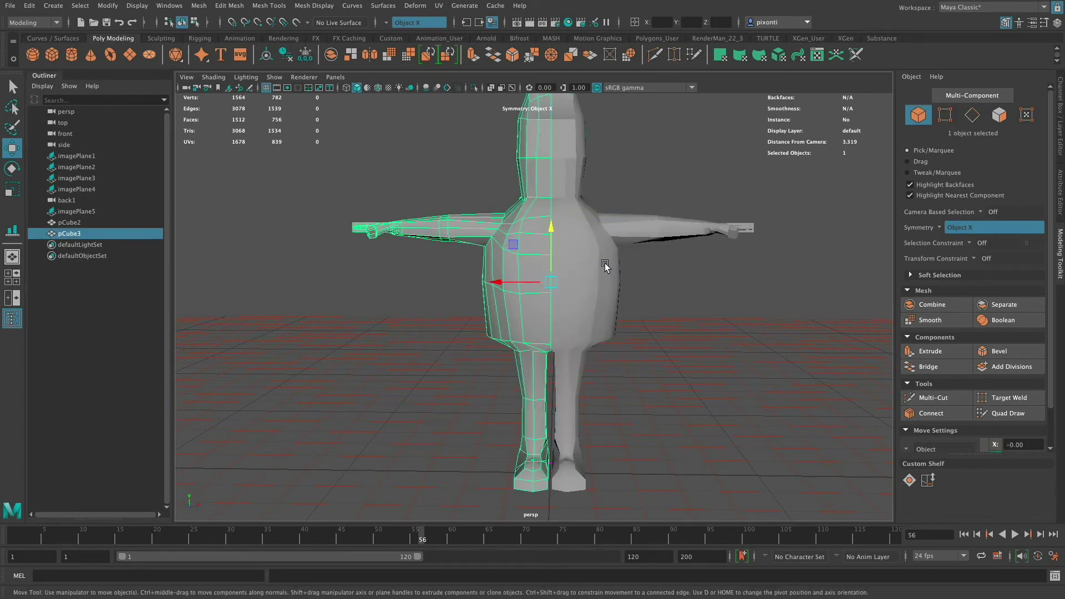
{"action": "key", "text": "super+z"}
{"action": "key", "text": "super+z"}
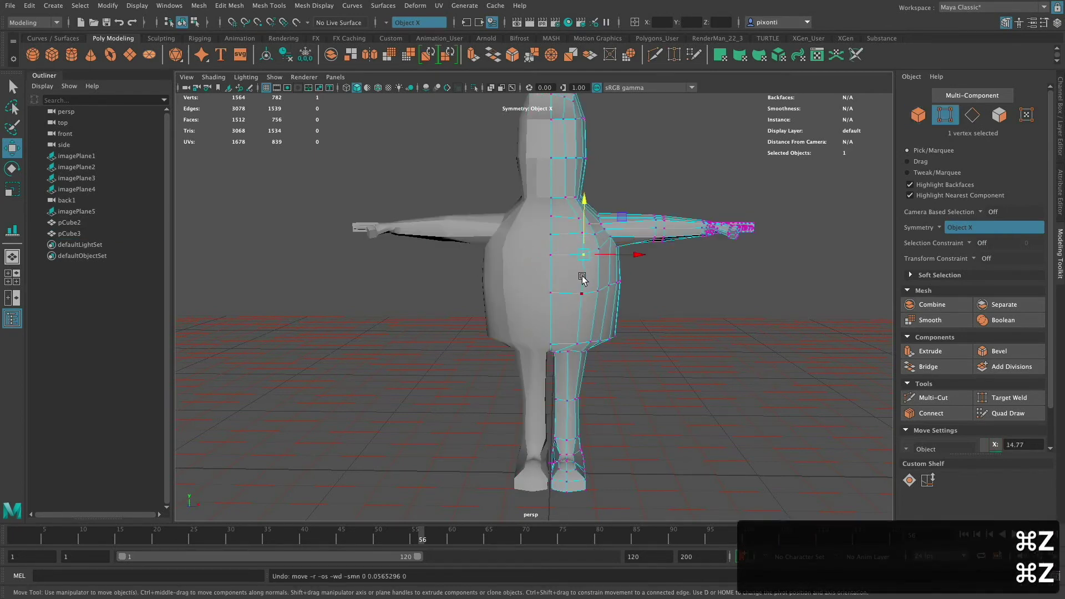
{"action": "key", "text": "q"}
{"action": "right_click_drag", "start_coordinate": [580, 276], "coordinate": [605, 239]}
{"action": "left_click", "coordinate": [535, 273], "text": "shift"}
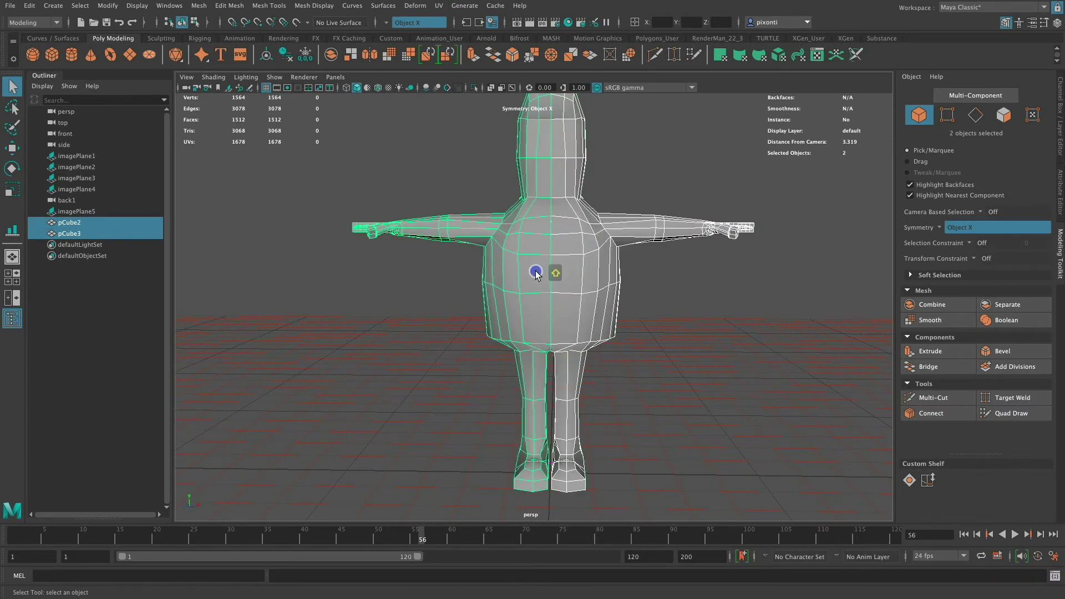
{"action": "left_click", "coordinate": [936, 305]}
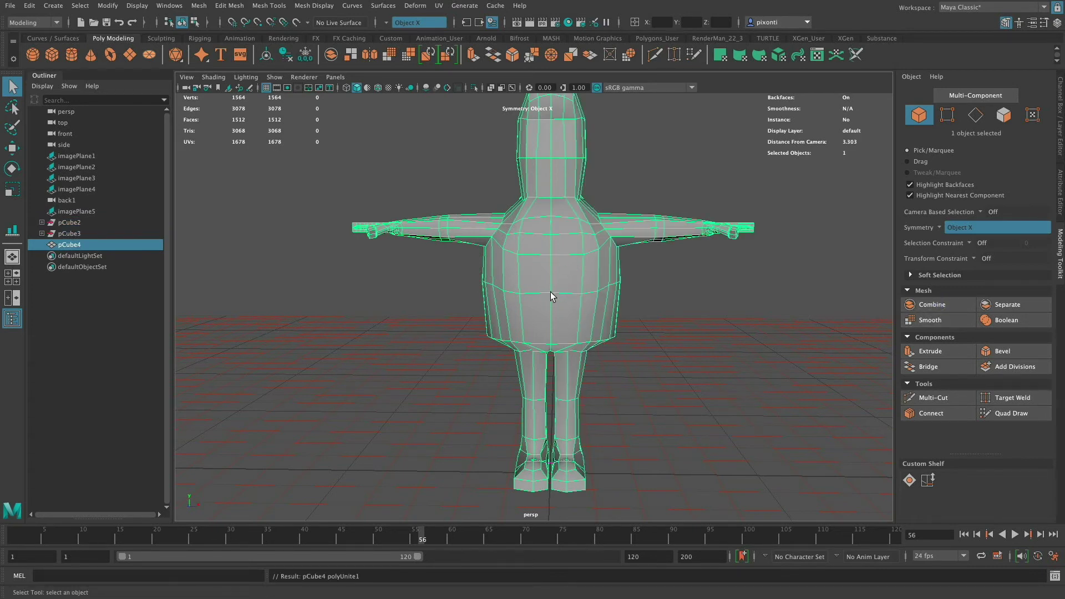
{"action": "right_click_drag", "start_coordinate": [570, 293], "coordinate": [526, 288]}
{"action": "double_click", "coordinate": [579, 293]}
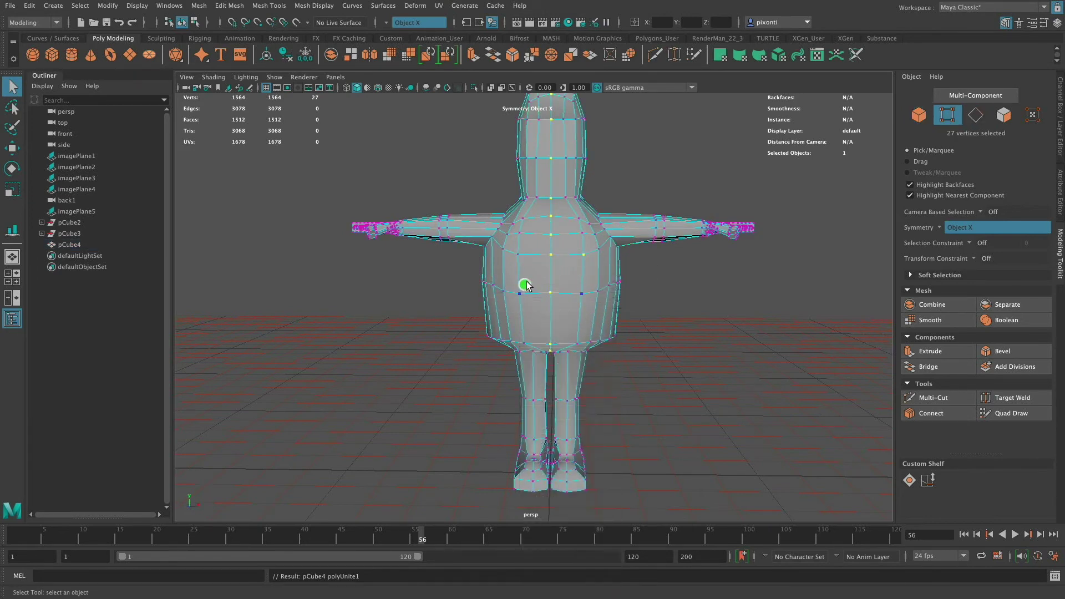
{"action": "left_click", "coordinate": [552, 259]}
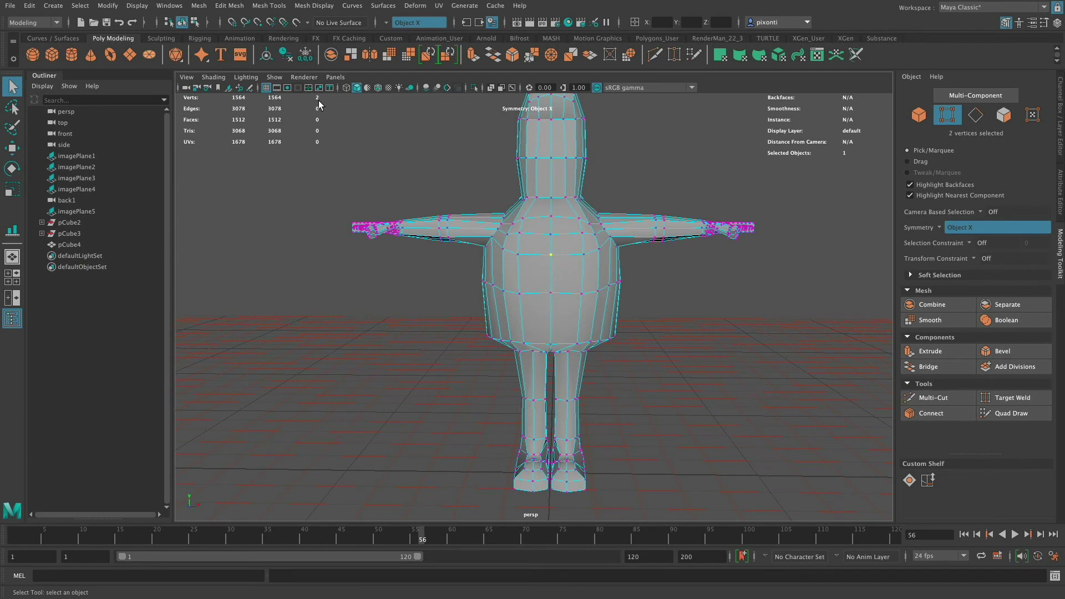
{"action": "left_click", "coordinate": [550, 293]}
{"action": "key", "text": "w"}
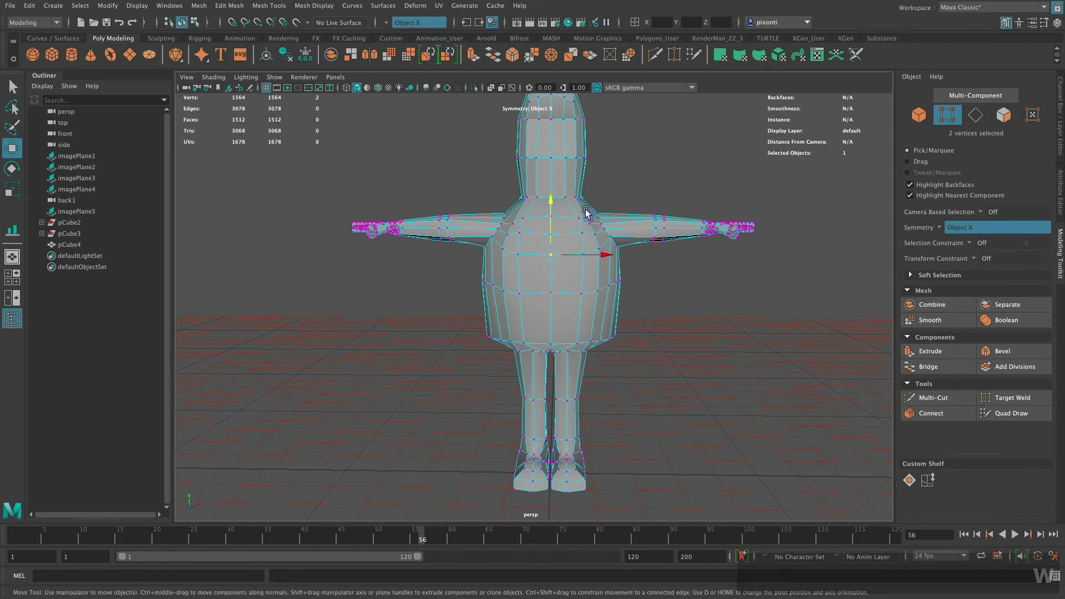
{"action": "left_click_drag", "start_coordinate": [578, 259], "coordinate": [596, 256]}
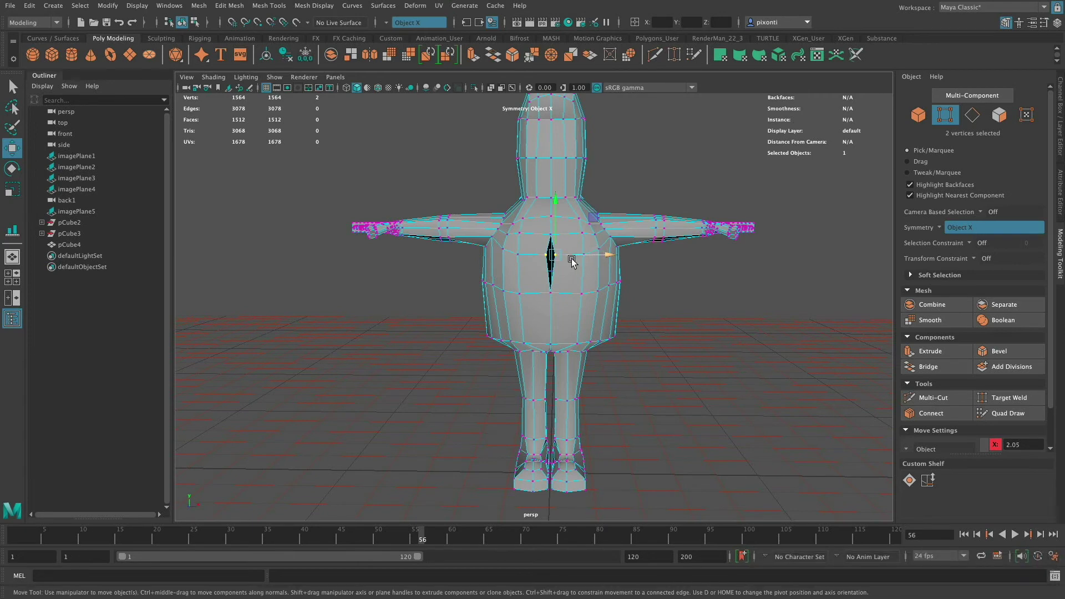
{"action": "key", "text": "q"}
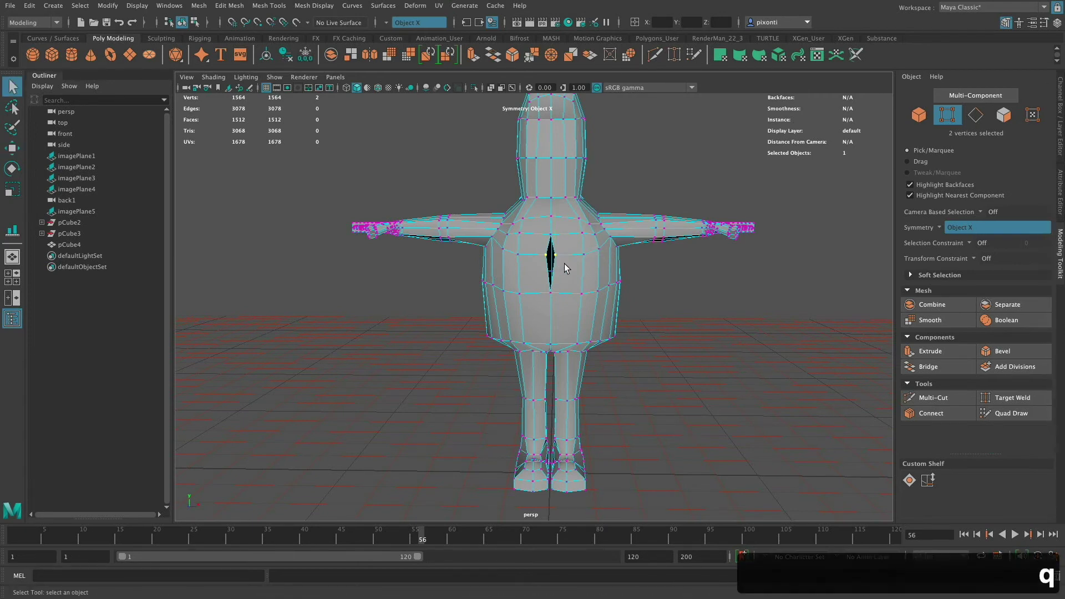
{"action": "key", "text": "q"}
{"action": "key", "text": "z"}
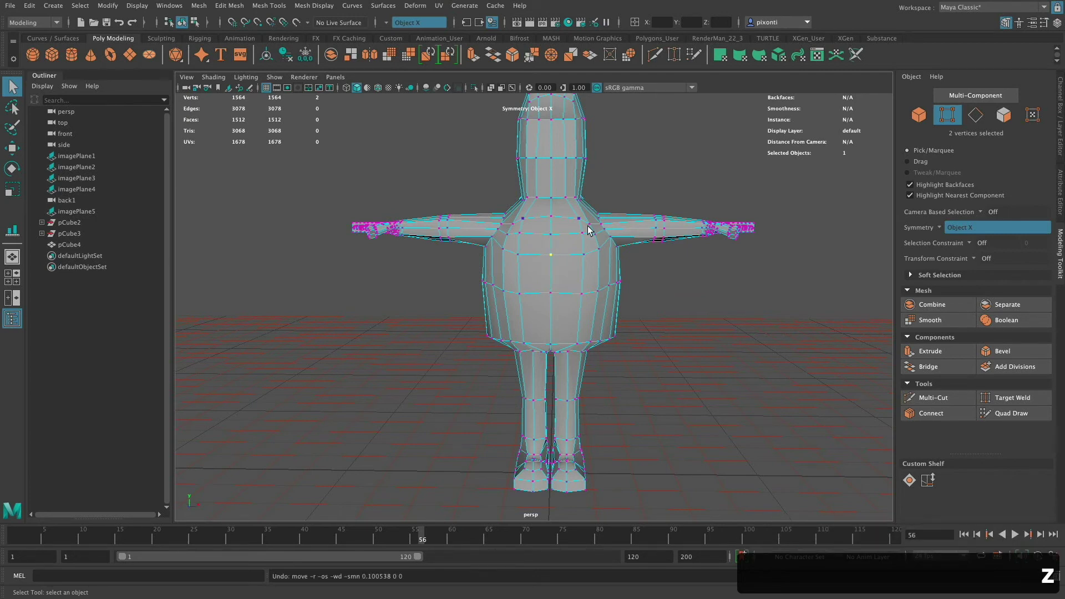
Select the centre seam edges, convert them to vertices, and merge them at 0.01 threshold
{"action": "mouse_move", "coordinate": [552, 279]}
{"action": "right_mouse_down"}
{"action": "mouse_move", "coordinate": [557, 244]}
{"action": "mouse_move", "coordinate": [553, 282]}
{"action": "right_mouse_up"}
{"action": "left_click_drag", "start_coordinate": [551, 277], "coordinate": [563, 285]}
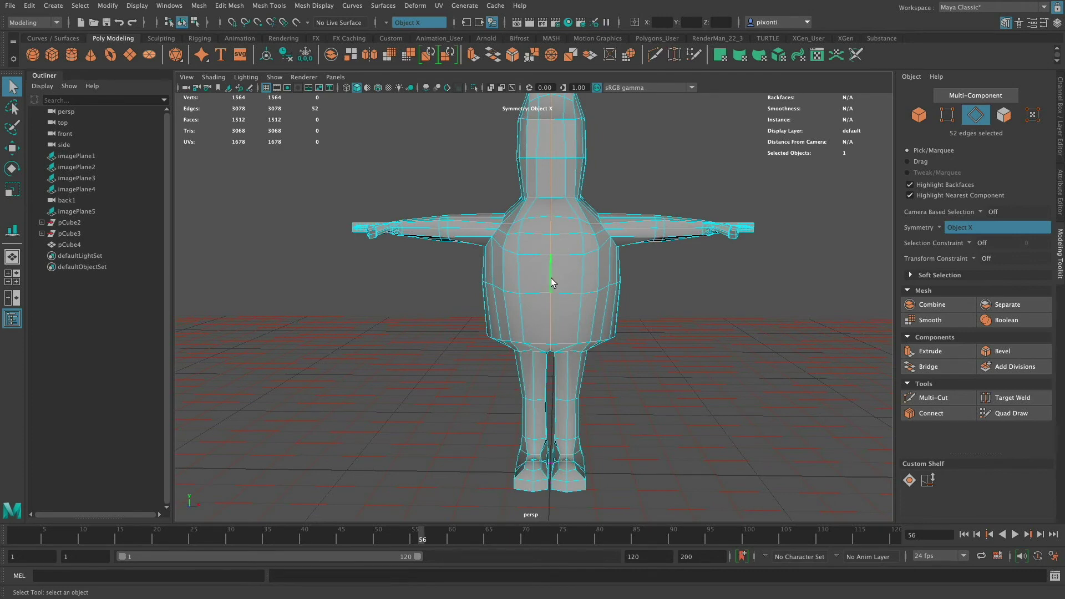
{"action": "right_click_drag", "start_coordinate": [551, 278], "coordinate": [449, 291], "text": "super"}
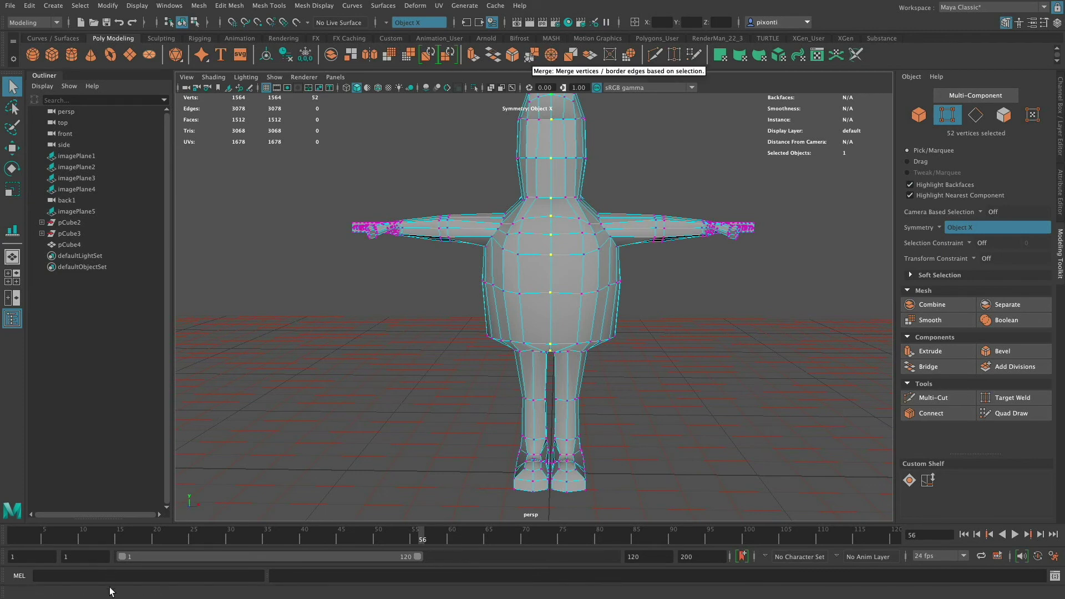
{"action": "left_click", "coordinate": [532, 56]}
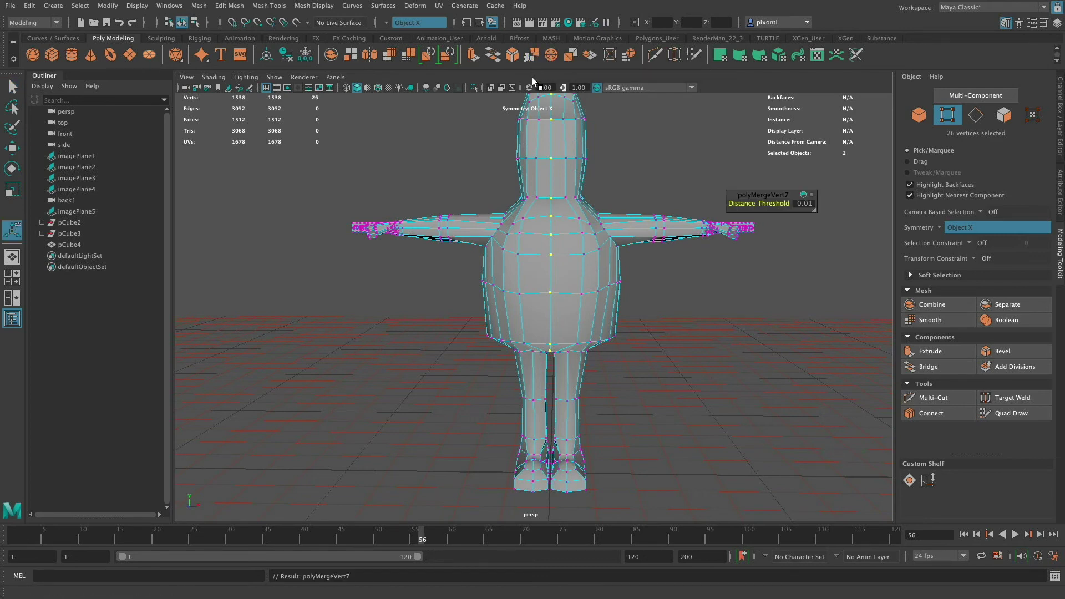
Back in vertex mode, select chest vertices along the seam to confirm the merge
{"action": "right_click_drag", "start_coordinate": [558, 256], "coordinate": [516, 250]}
{"action": "left_click", "coordinate": [669, 181]}
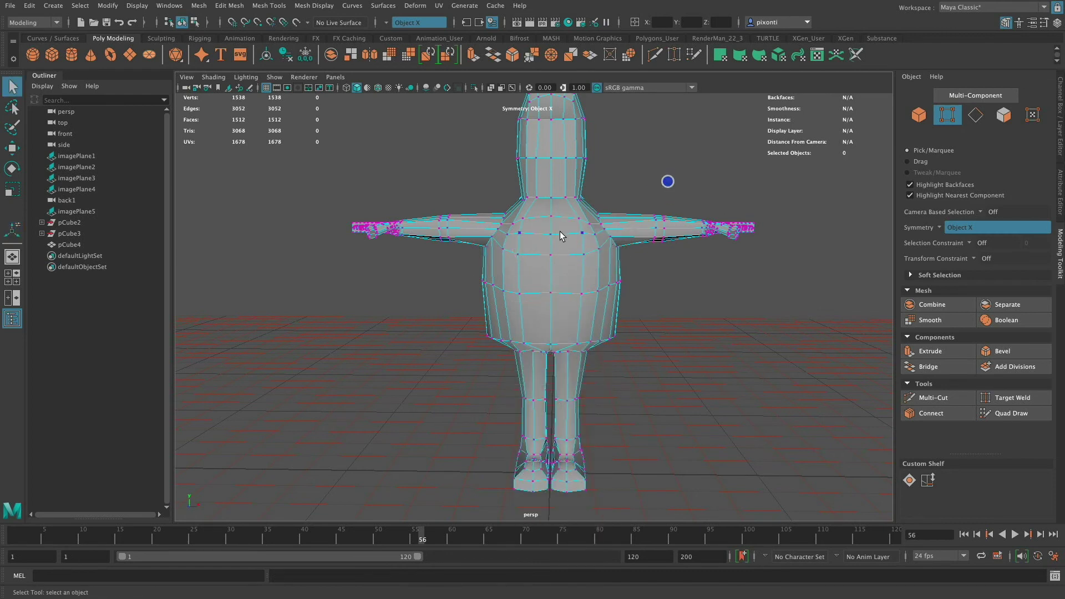
{"action": "left_click", "coordinate": [551, 255]}
{"action": "left_click", "coordinate": [552, 236], "text": "shift"}
{"action": "left_click", "coordinate": [557, 216]}
{"action": "left_click", "coordinate": [552, 236], "text": "shift"}
{"action": "key", "text": "f"}
{"action": "scroll", "coordinate": [571, 247], "scroll_direction": "down", "scroll_amount": 5}
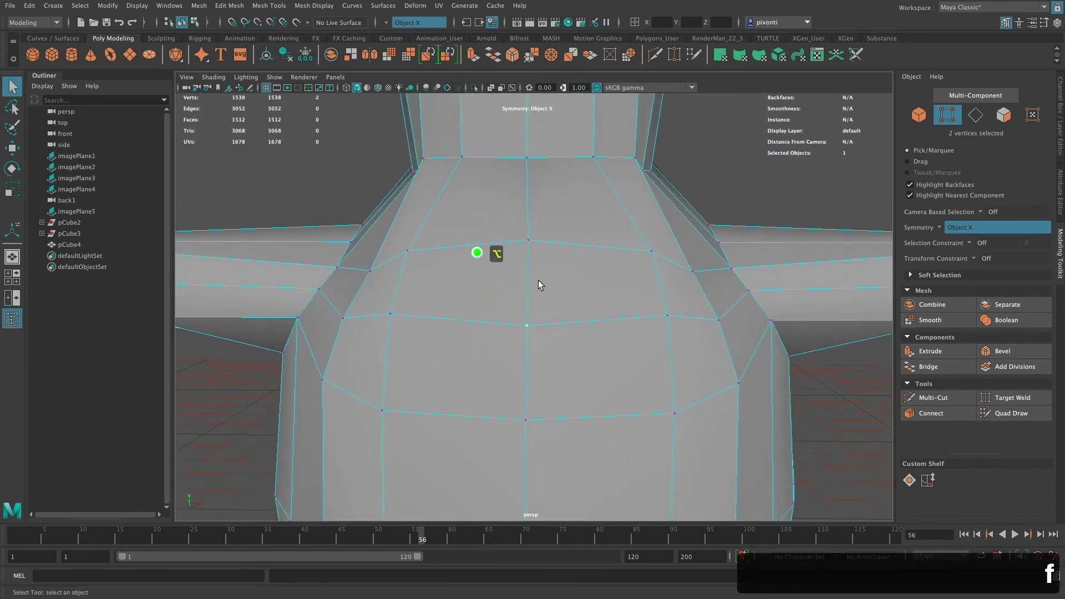
{"action": "left_click_drag", "start_coordinate": [522, 321], "coordinate": [529, 327]}
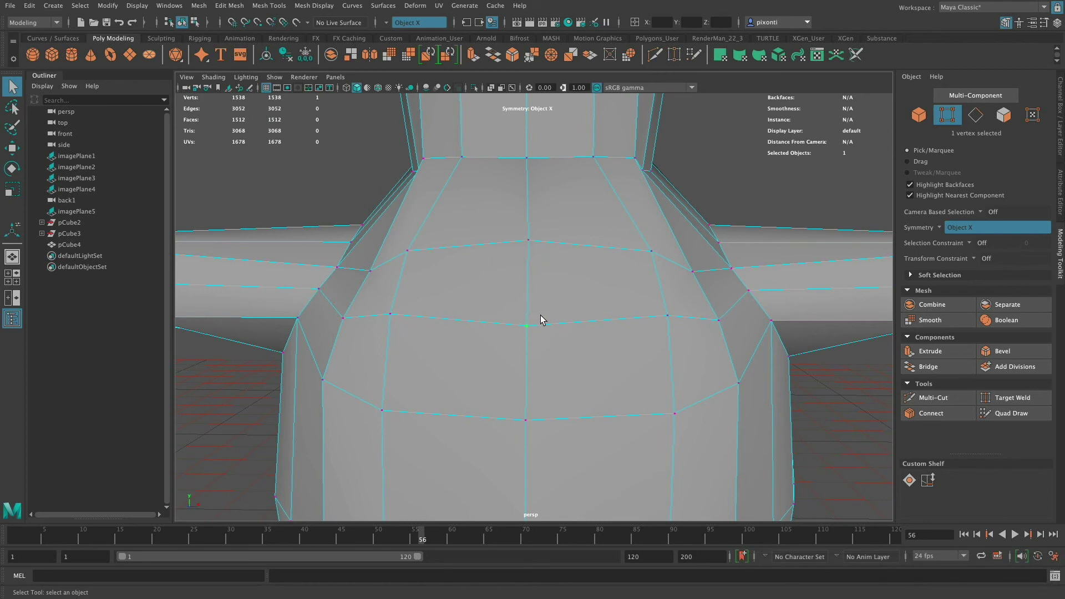
{"action": "left_click_drag", "start_coordinate": [540, 315], "coordinate": [542, 305], "text": "alt"}
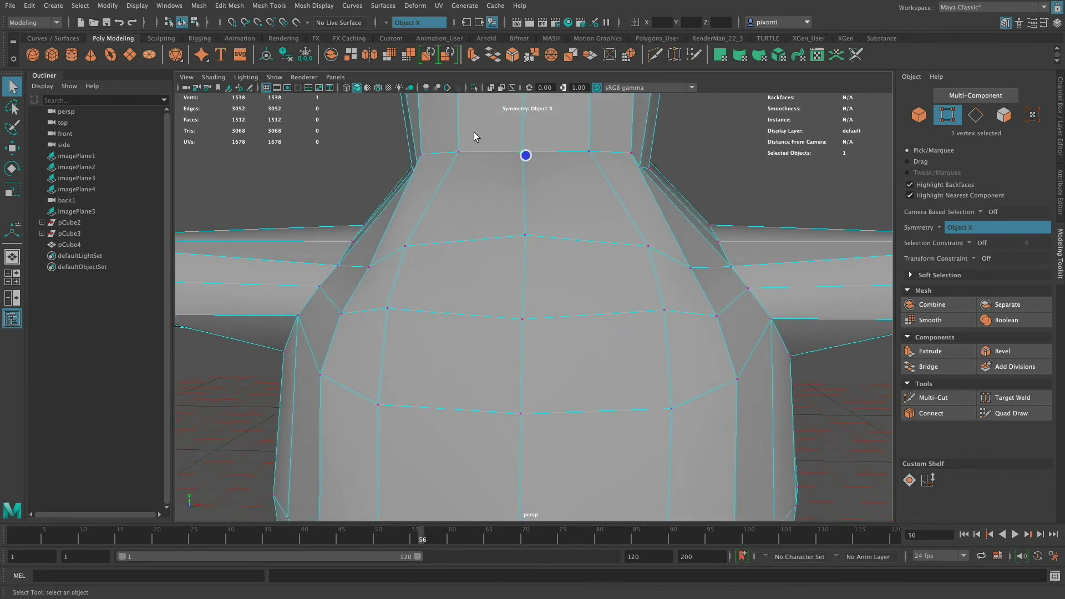
{"action": "middle_click_drag", "start_coordinate": [537, 154], "coordinate": [527, 193], "text": "alt"}
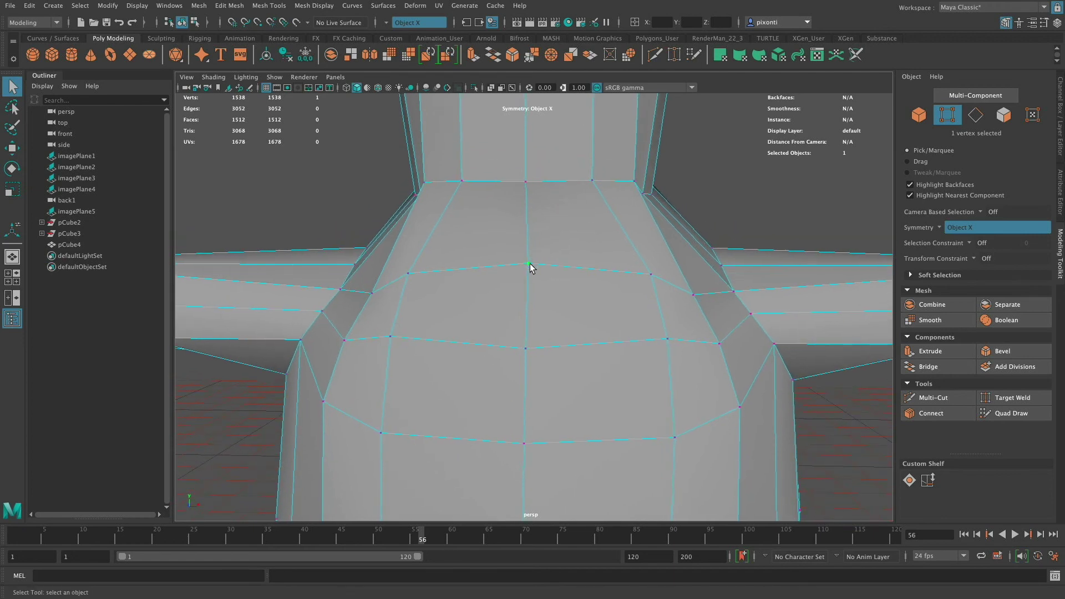
{"action": "key", "text": "w"}
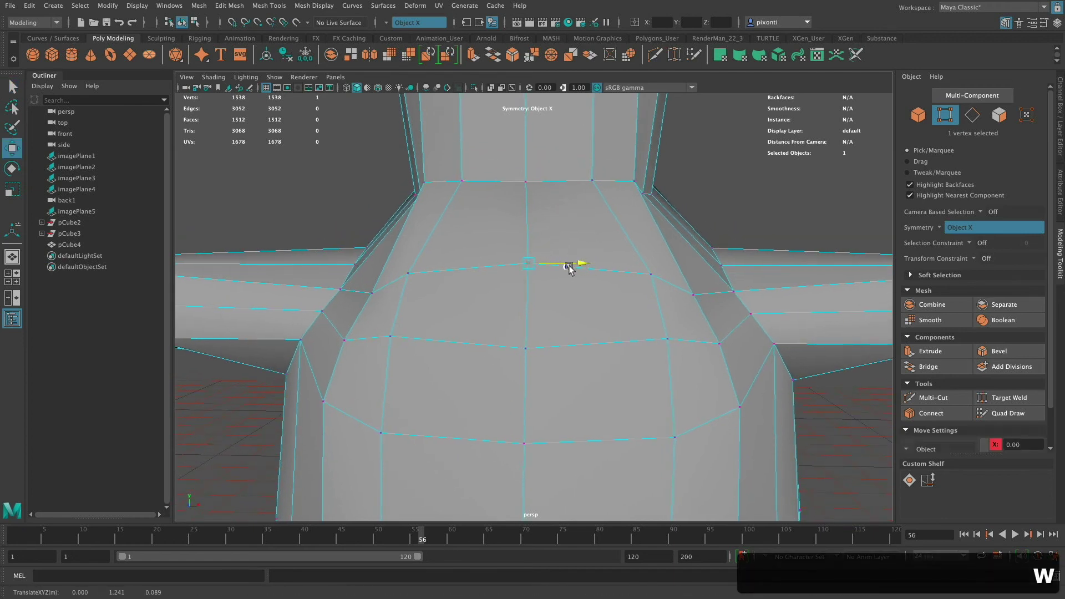
{"action": "left_click", "coordinate": [947, 228]}
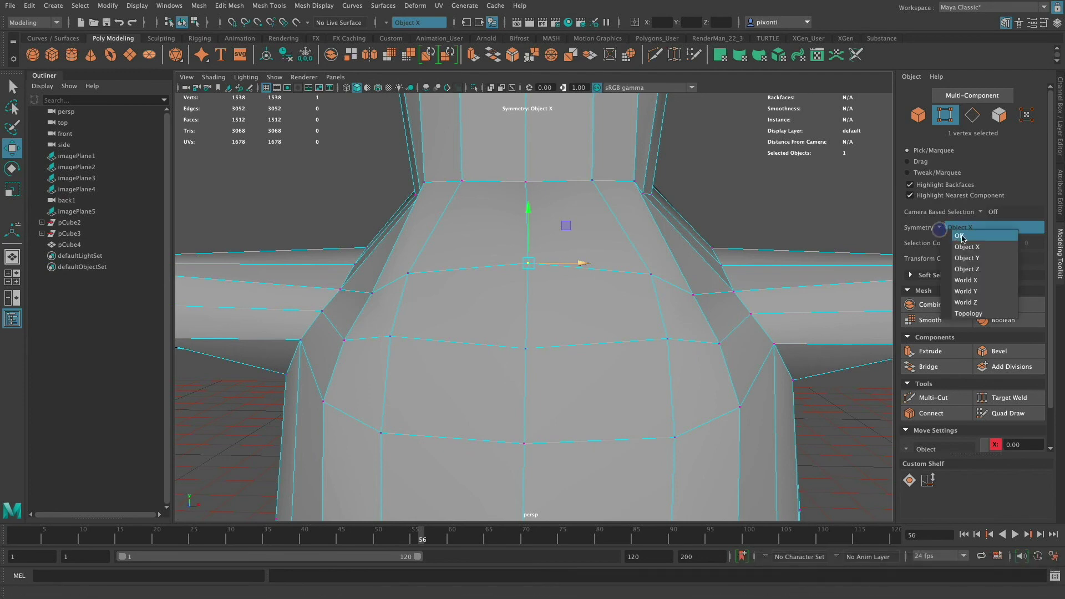
{"action": "left_click", "coordinate": [963, 237]}
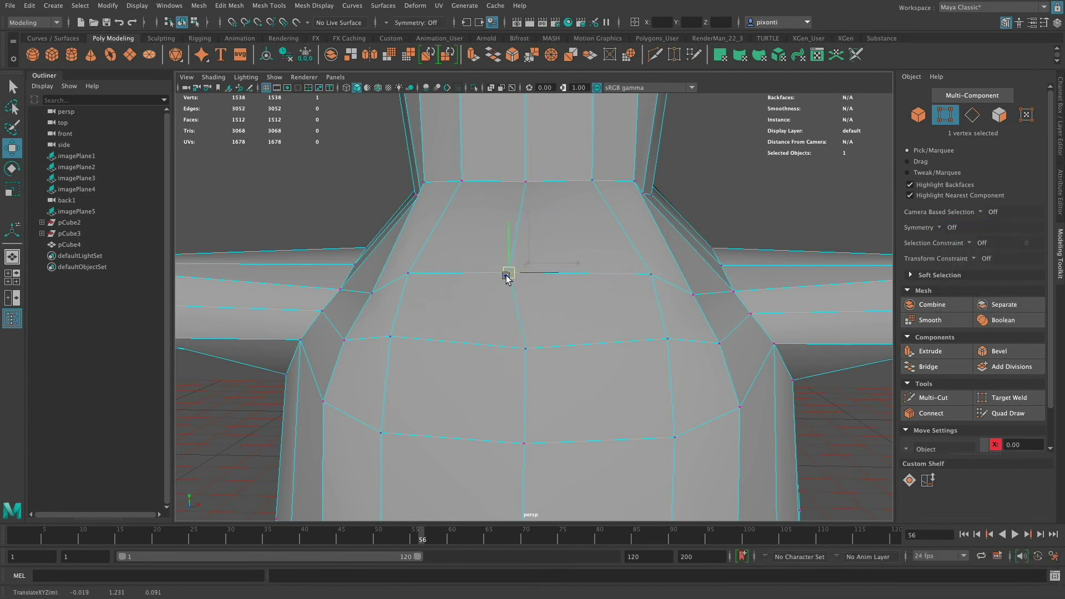
{"action": "left_click", "coordinate": [526, 265]}
{"action": "key", "text": "ctrl+z"}
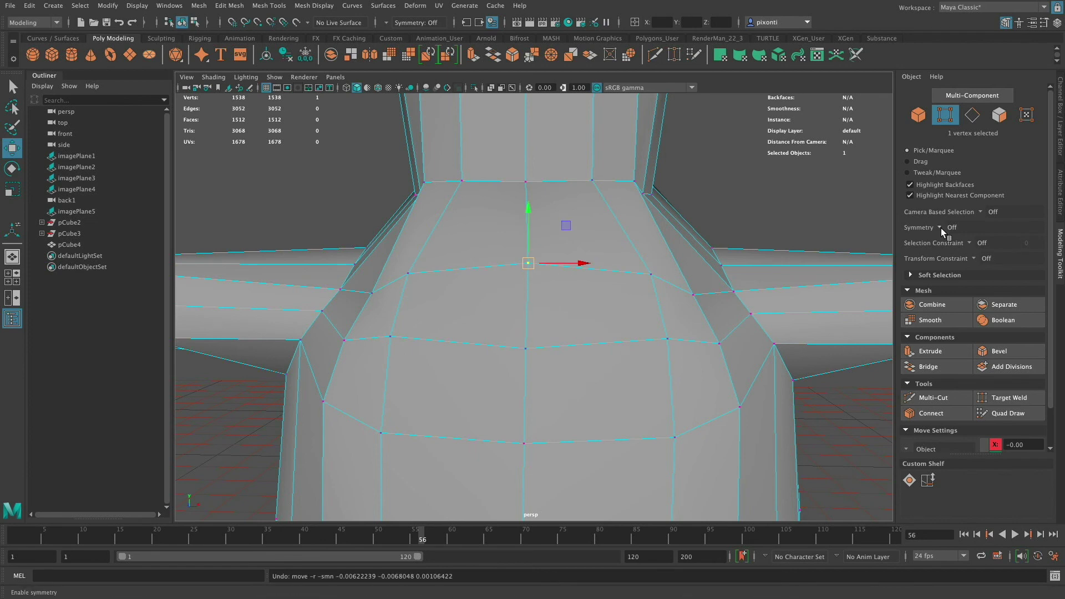
{"action": "left_click", "coordinate": [939, 228]}
{"action": "left_click", "coordinate": [965, 245]}
{"action": "left_click", "coordinate": [668, 338]}
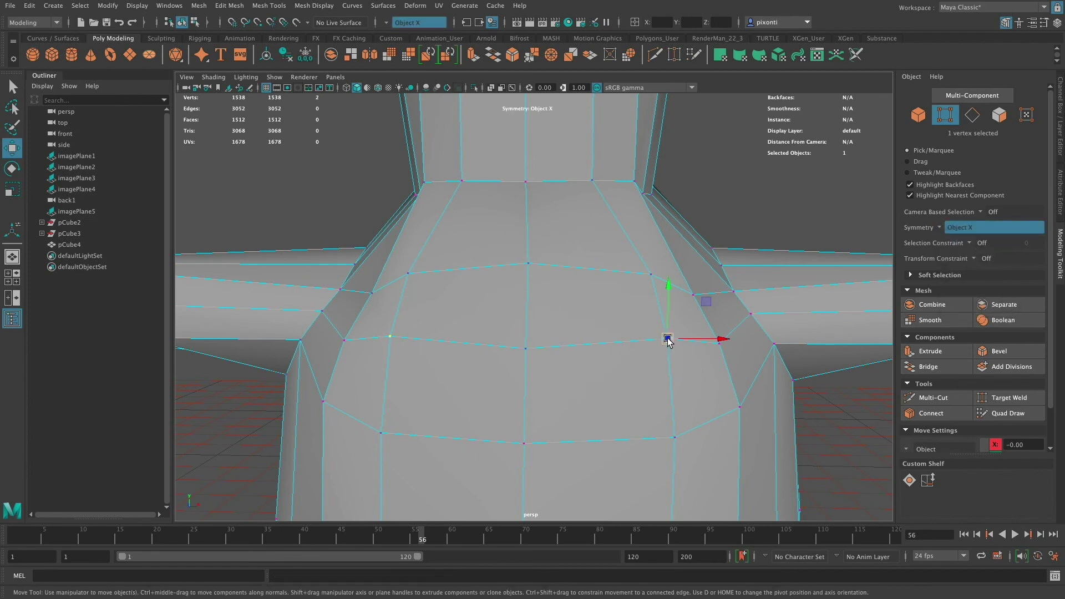
{"action": "left_click", "coordinate": [525, 331]}
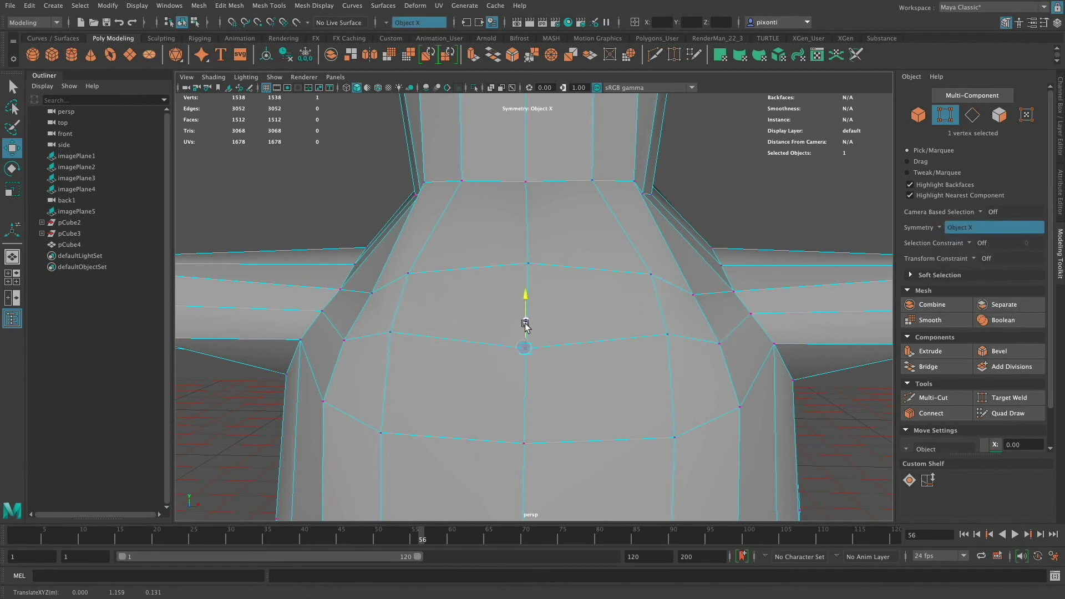
{"action": "left_click", "coordinate": [675, 430]}
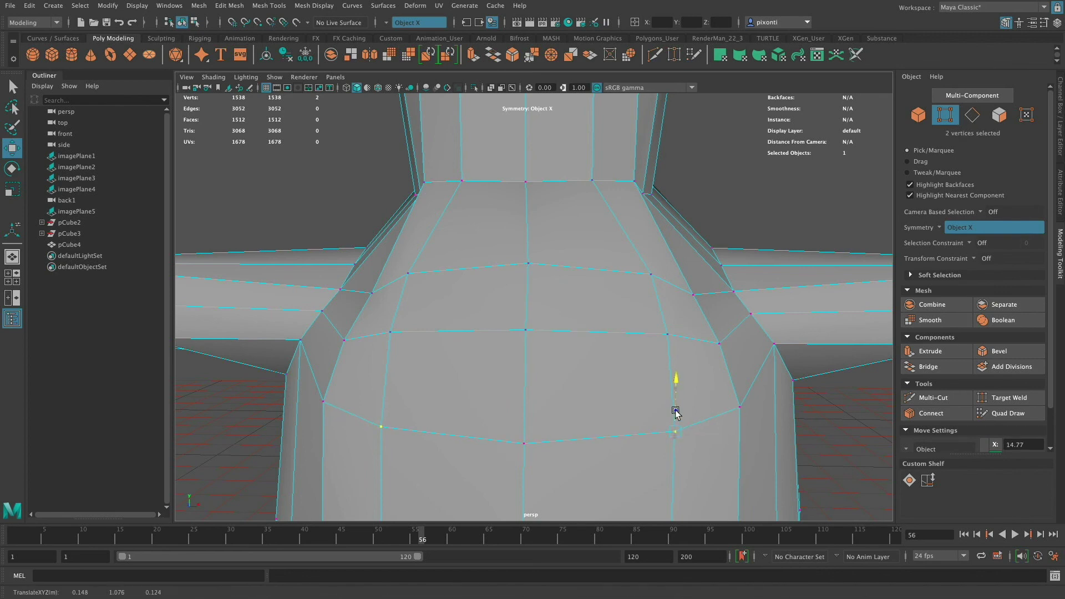
{"action": "left_click", "coordinate": [522, 444]}
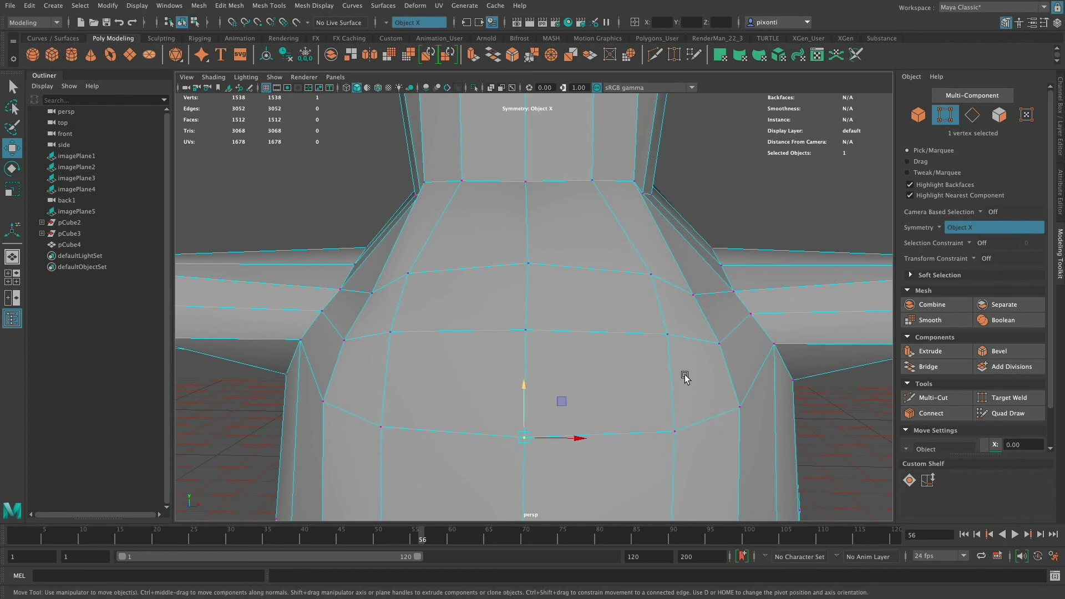
{"action": "right_click_drag", "start_coordinate": [685, 377], "coordinate": [650, 312], "text": "alt"}
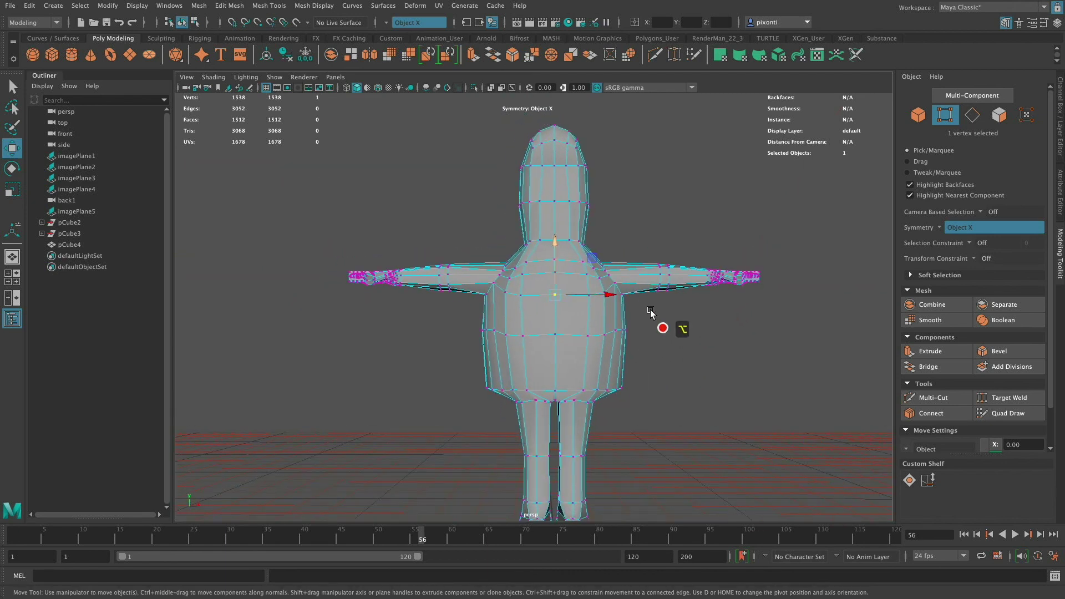
{"action": "mouse_move", "coordinate": [648, 322]}
{"action": "left_mouse_down", "text": "alt"}
{"action": "mouse_move", "coordinate": [666, 294]}
{"action": "mouse_move", "coordinate": [673, 340]}
{"action": "mouse_move", "coordinate": [640, 337]}
{"action": "left_mouse_up", "text": "alt"}
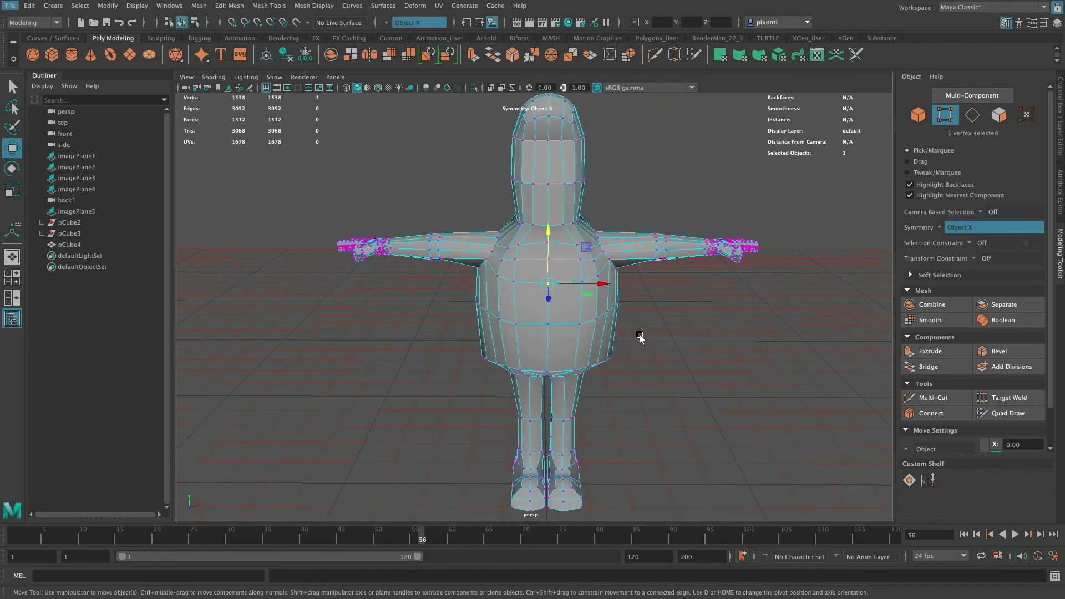
{"action": "mouse_move", "coordinate": [641, 357]}
{"action": "left_mouse_down", "text": "alt"}
{"action": "mouse_move", "coordinate": [656, 352]}
{"action": "mouse_move", "coordinate": [611, 359]}
{"action": "mouse_move", "coordinate": [609, 342]}
{"action": "mouse_move", "coordinate": [607, 351]}
{"action": "mouse_move", "coordinate": [636, 363]}
{"action": "left_mouse_up", "text": "alt"}
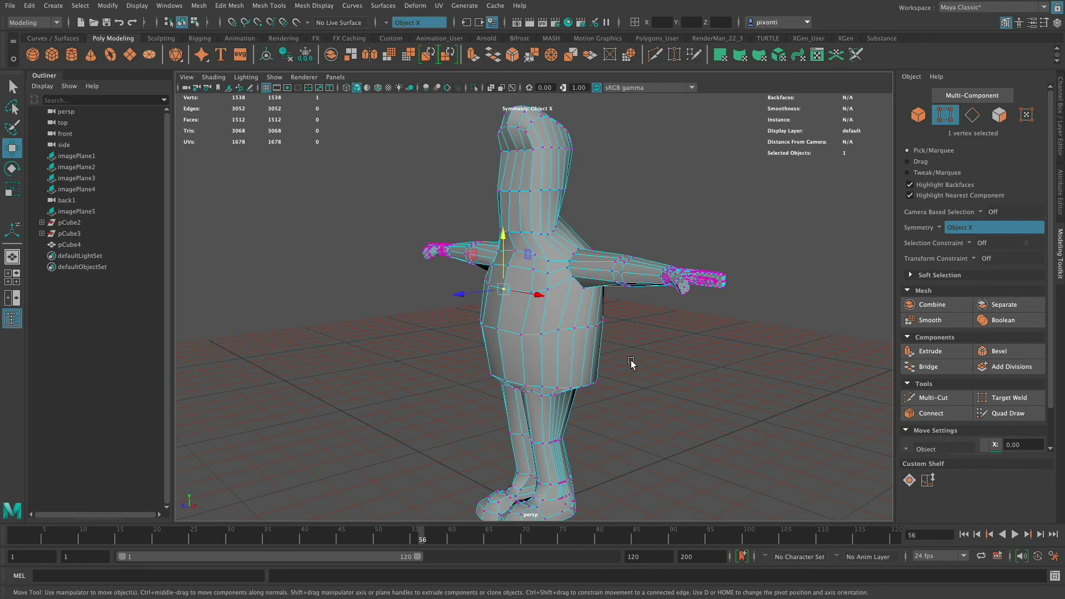
{"action": "left_click_drag", "start_coordinate": [632, 363], "coordinate": [677, 333], "text": "alt"}
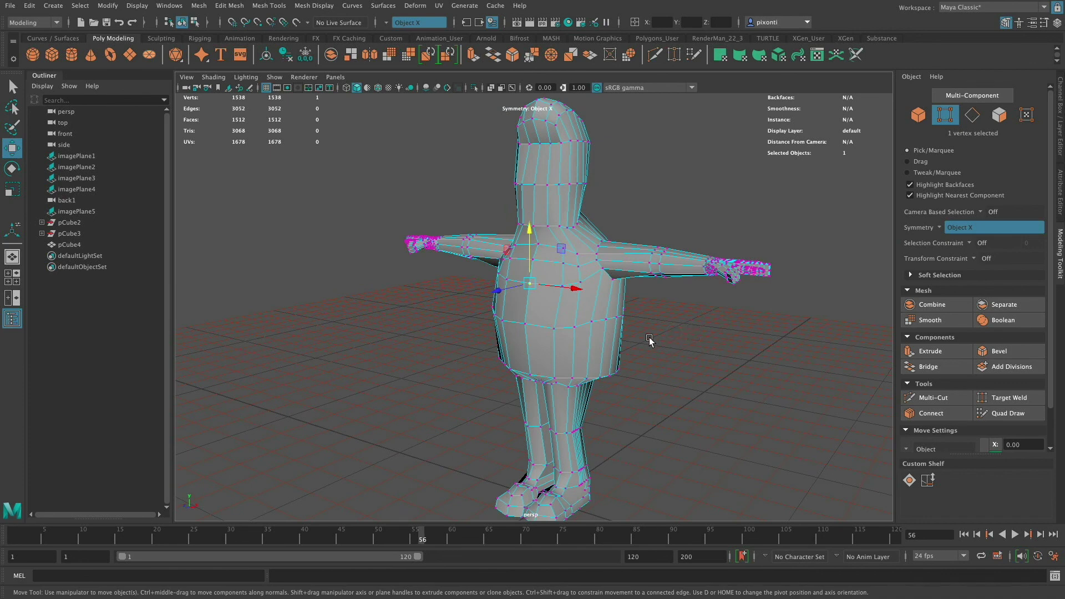